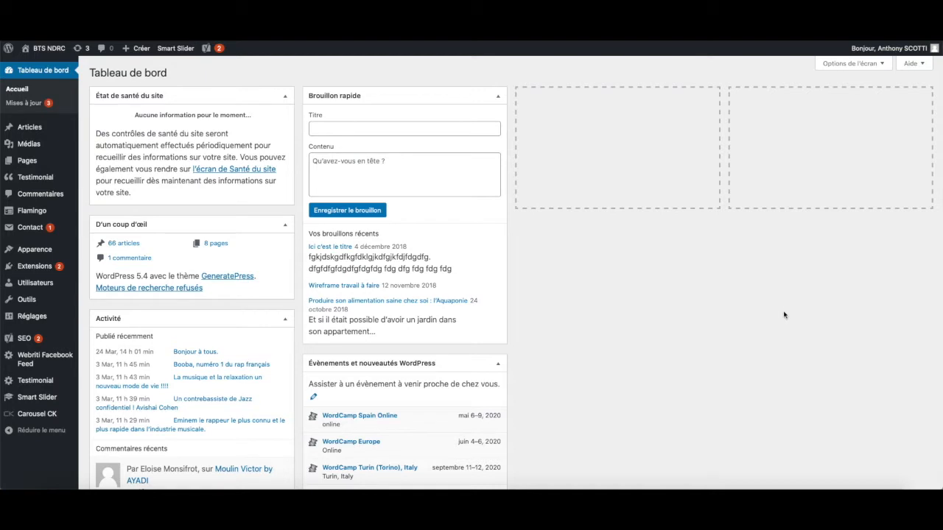
# Step: Search the WordPress plugin directory for "hustle" and install the Hustle Marketing, Social Share, Email Opt-in Form, and Popup Plugin
pyautogui.moveTo(37, 270)
pyautogui.click(37, 269)
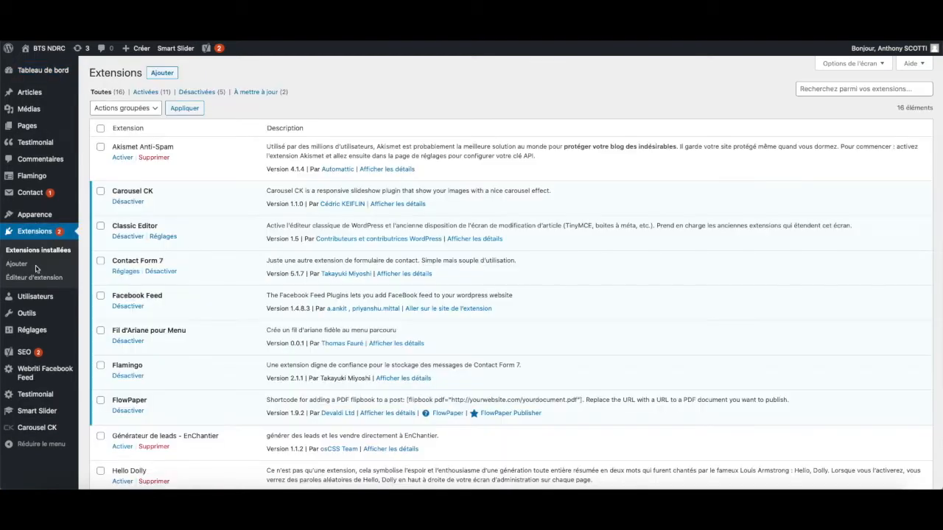
pyautogui.click(163, 74)
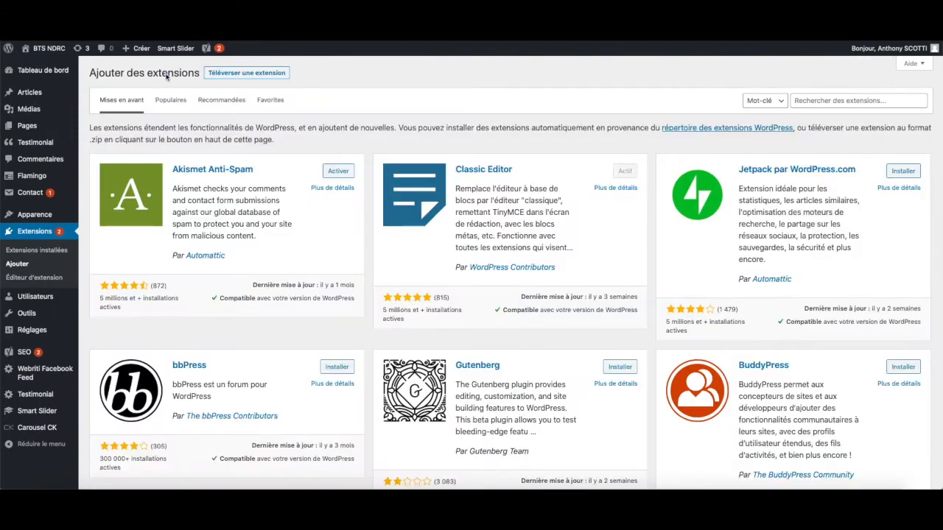
pyautogui.click(818, 102)
pyautogui.write('hustle')
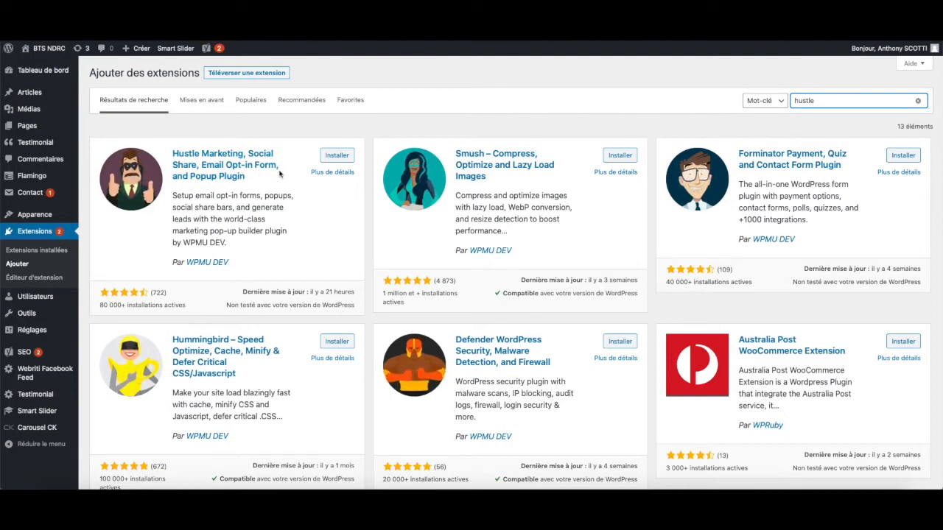
pyautogui.click(331, 159)
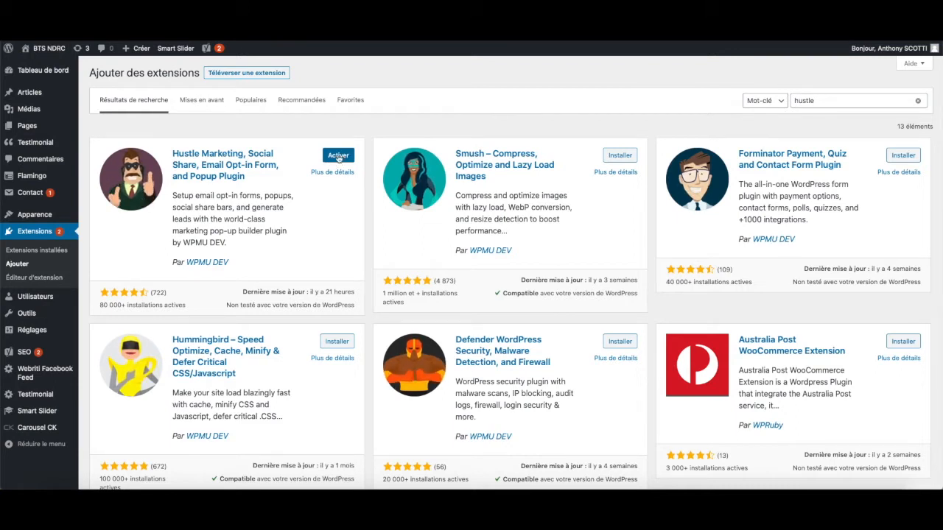
# Step: Activate the Hustle plugin from the list of installed extensions
pyautogui.click(29, 233)
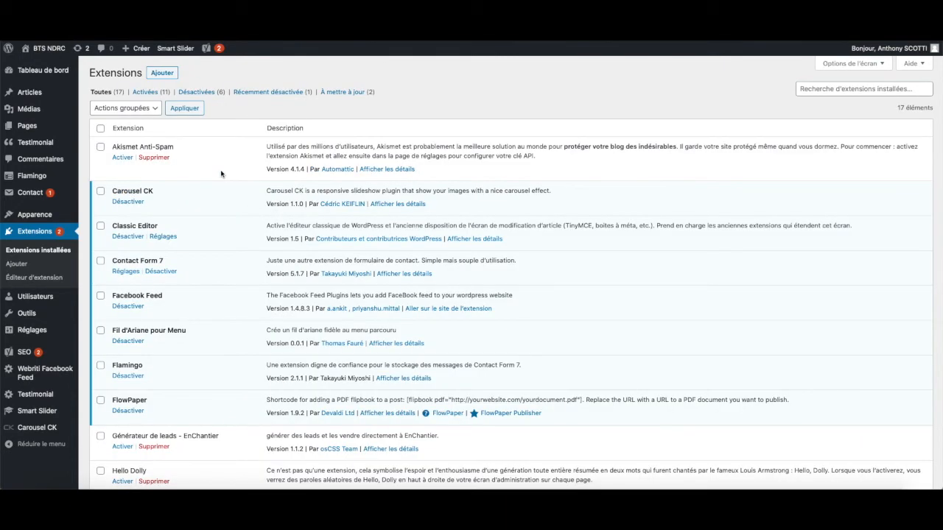
pyautogui.scroll(-2, 221, 174)
pyautogui.scroll(-2, 221, 174)
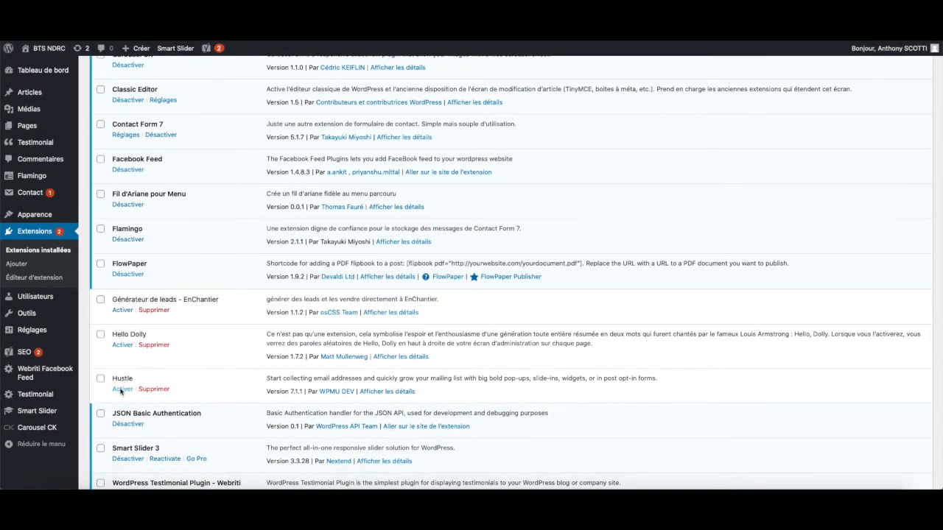
pyautogui.click(121, 389)
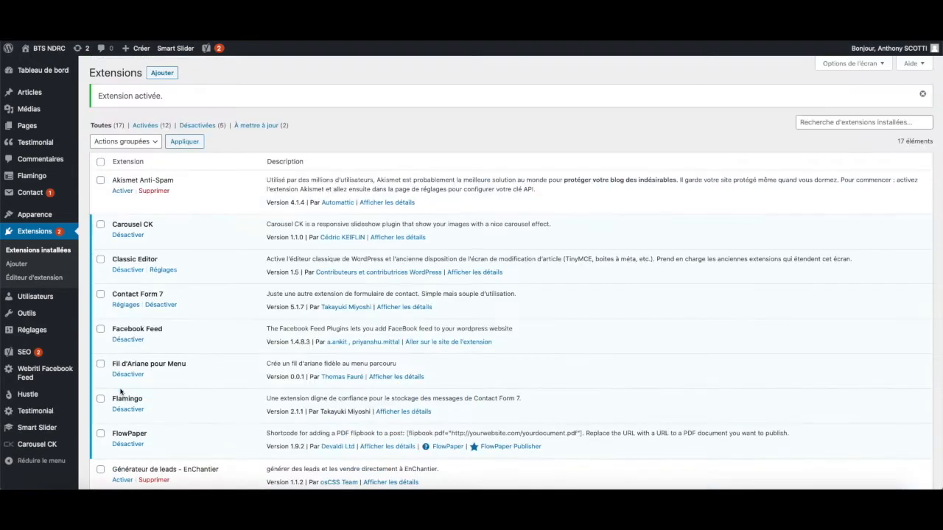
# Step: Open the Hustle dashboard and look over the module types it can create
pyautogui.scroll(-4, 121, 391)
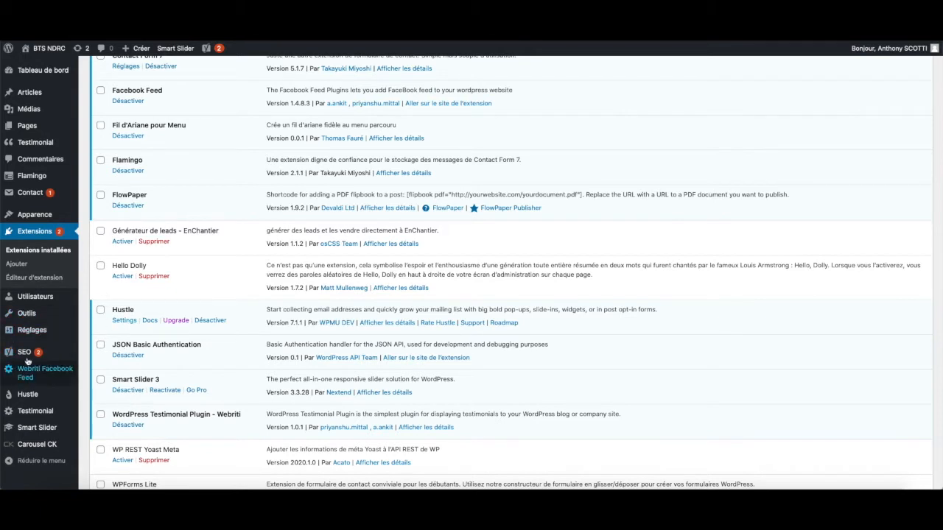
pyautogui.moveTo(34, 399)
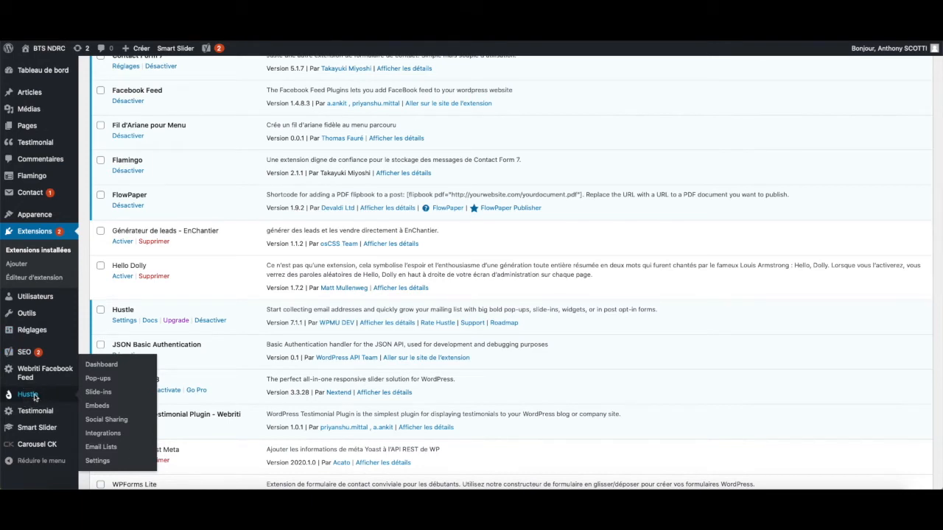
pyautogui.click(34, 396)
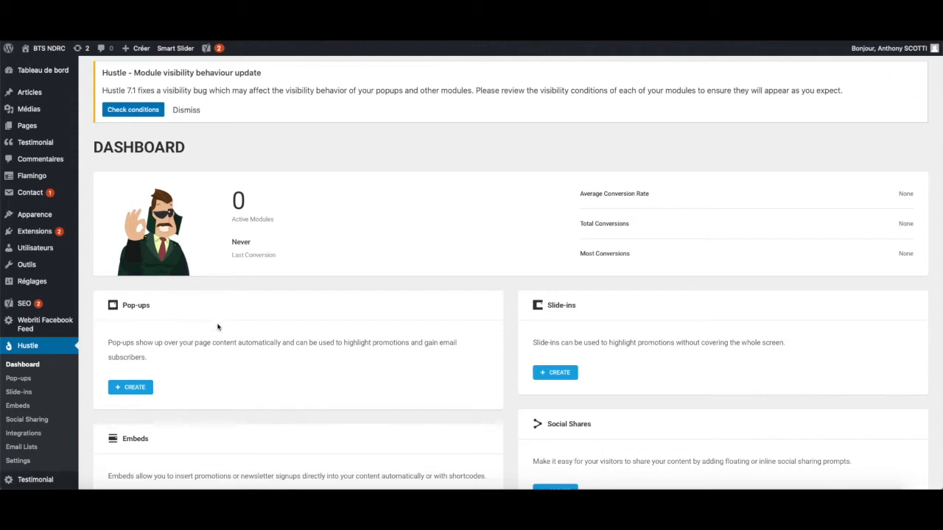
pyautogui.scroll(-3, 217, 327)
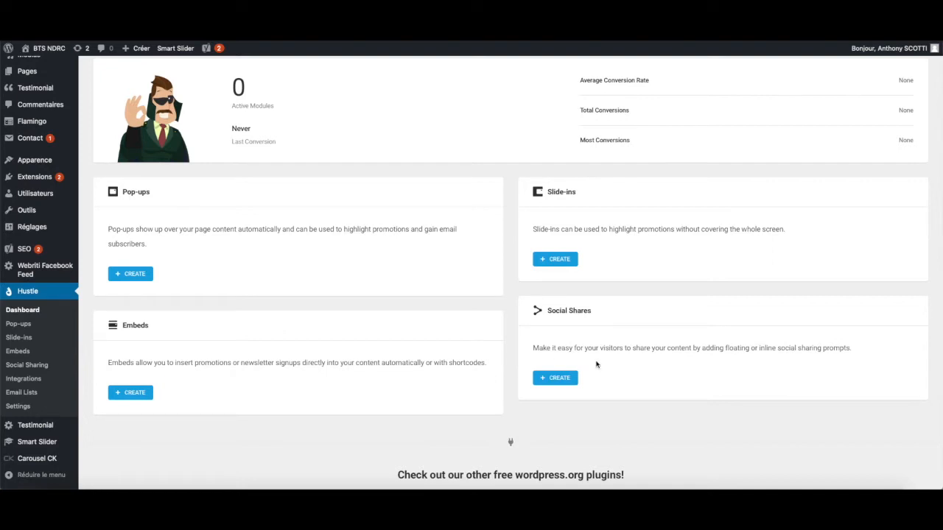
# Step: Create a new Hustle pop-up with the Email Opt-in content type and name it "Newsletter"
pyautogui.click(130, 274)
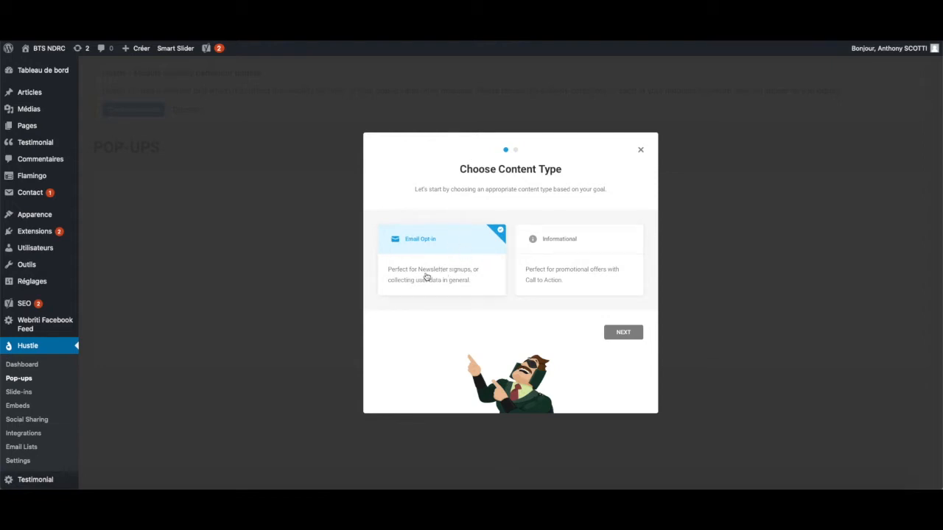
pyautogui.click(621, 337)
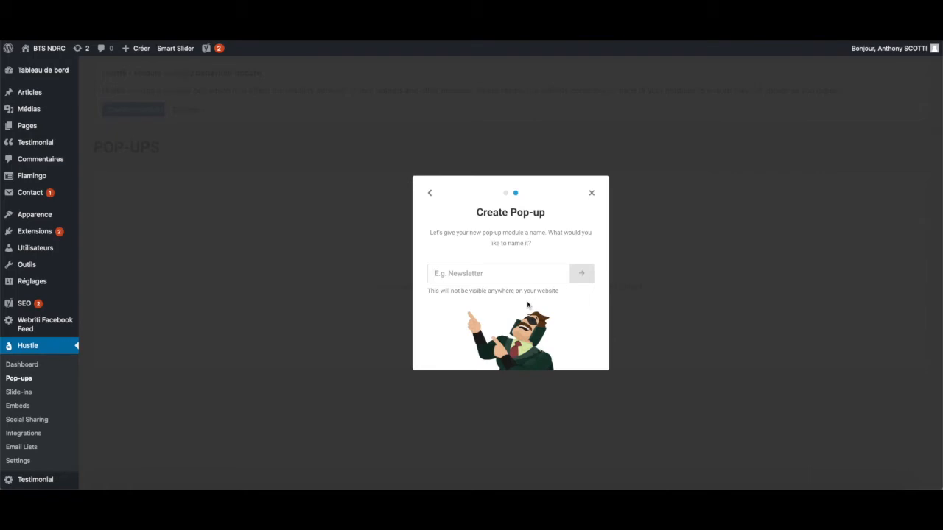
pyautogui.write('Newsletter')
pyautogui.click(580, 277)
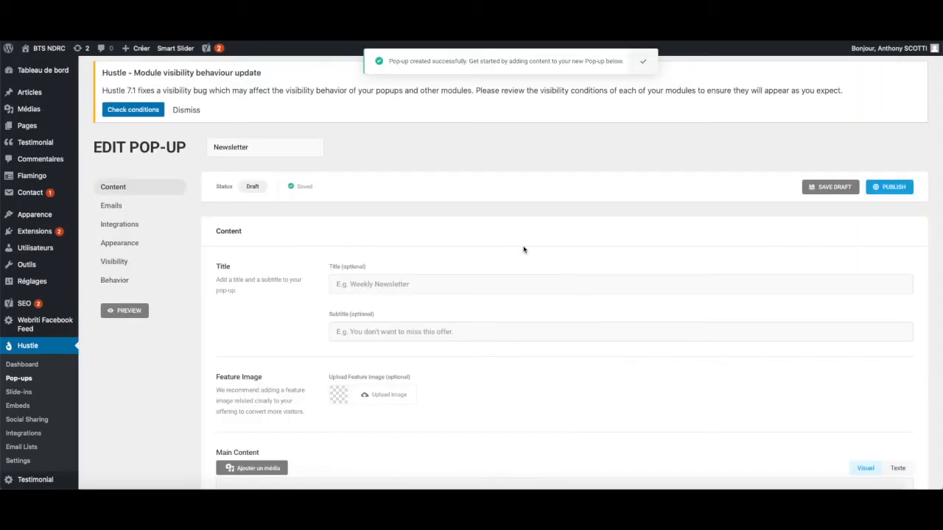
# Step: Preview the Newsletter pop-up without any content and close the preview
pyautogui.scroll(-1, 376, 270)
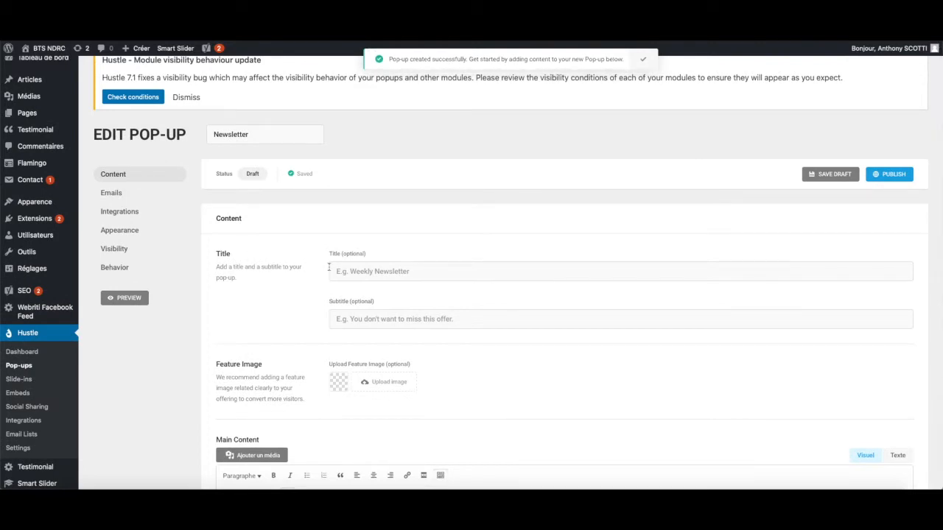
pyautogui.click(356, 271)
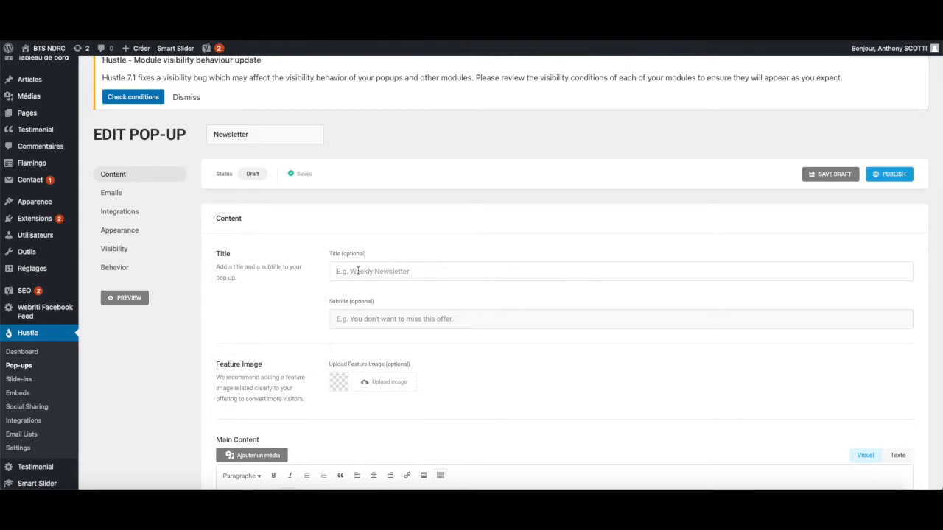
pyautogui.click(129, 298)
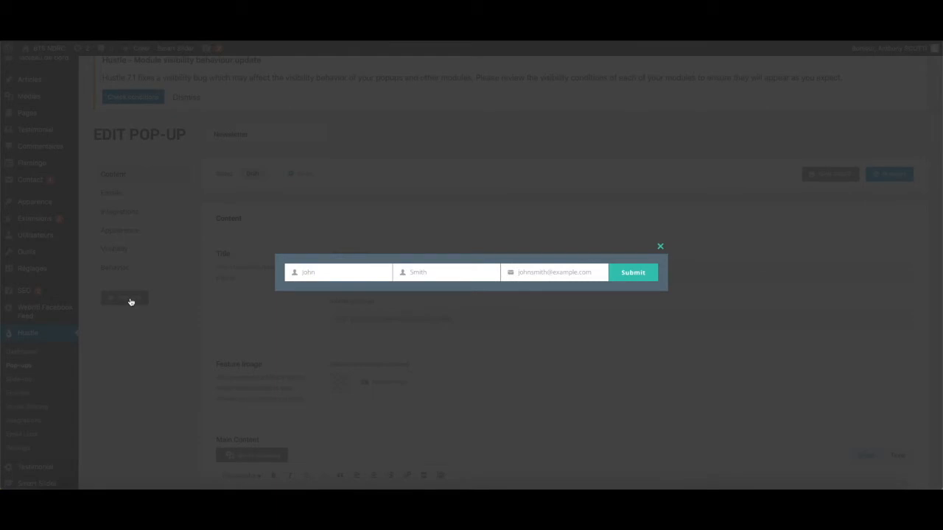
pyautogui.click(660, 248)
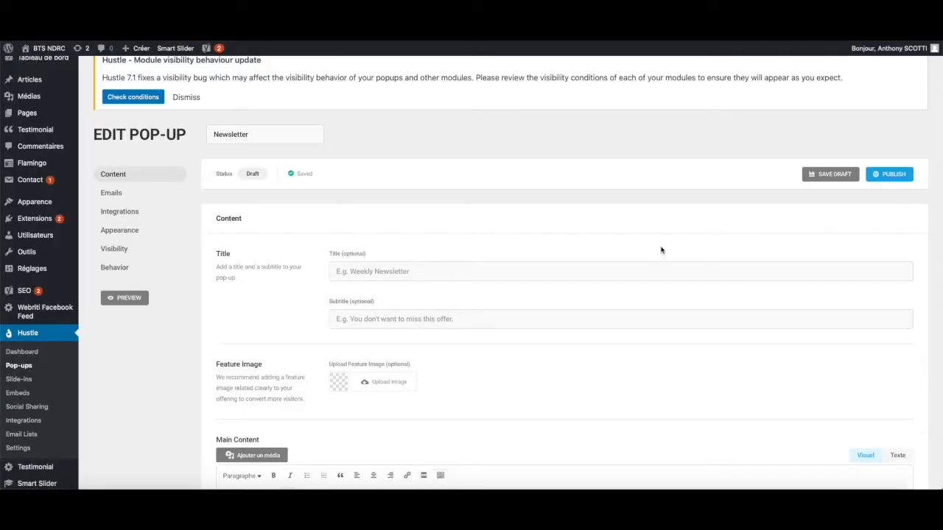
# Step: Set the pop-up's title to: Restez informé de l'actualité de "votre site", with quotation marks around votre site
pyautogui.click(478, 268)
pyautogui.write("Restez informé de l'actualité de votre site")
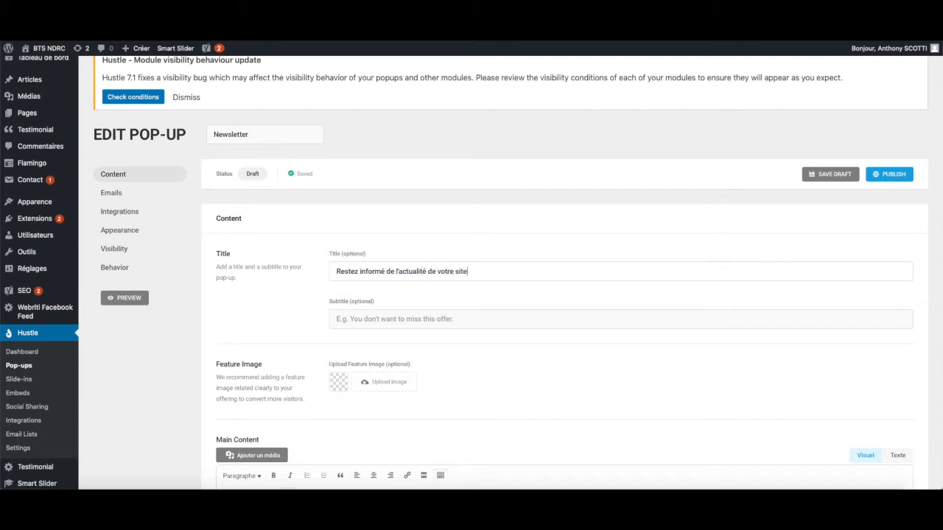
pyautogui.write('"')
pyautogui.click(437, 271)
pyautogui.write('"')
# Step: Set the pop-up's subtitle to "Inscrivez-vous à notre newsletter pour recevoir les dernières informations."
pyautogui.click(479, 320)
pyautogui.write('Inscrivez-vous ')
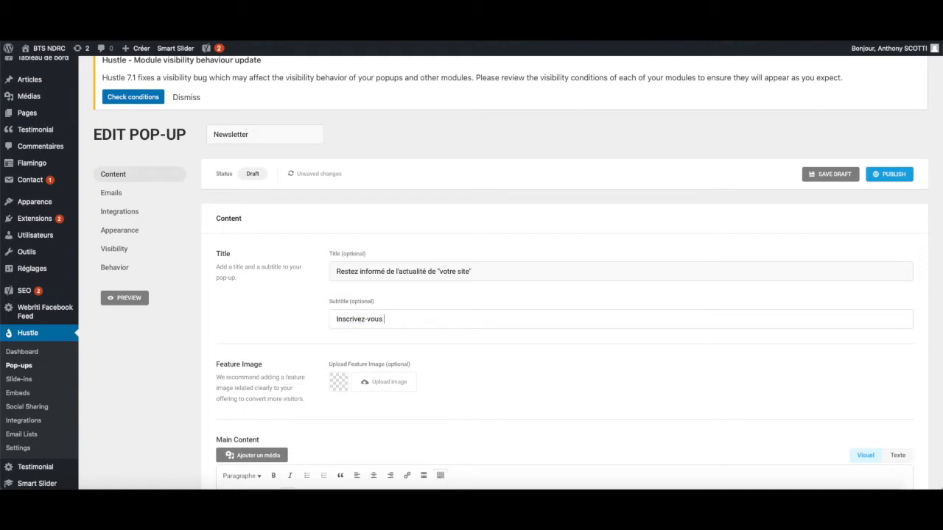
pyautogui.write('à notre newsletter pour recevoir les ')
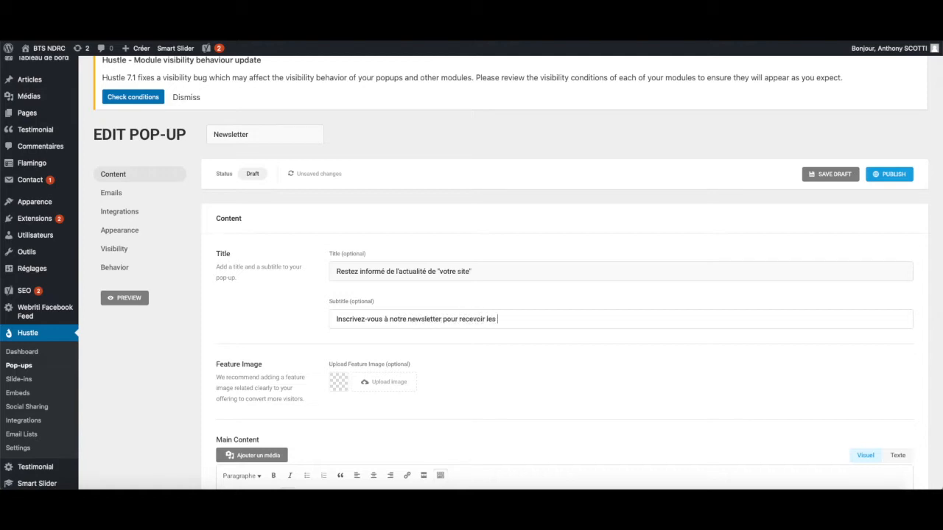
pyautogui.write('dernières informations.')
# Step: Try the pop-up's Add Call to Action option and switch it back off
pyautogui.scroll(-3, 356, 268)
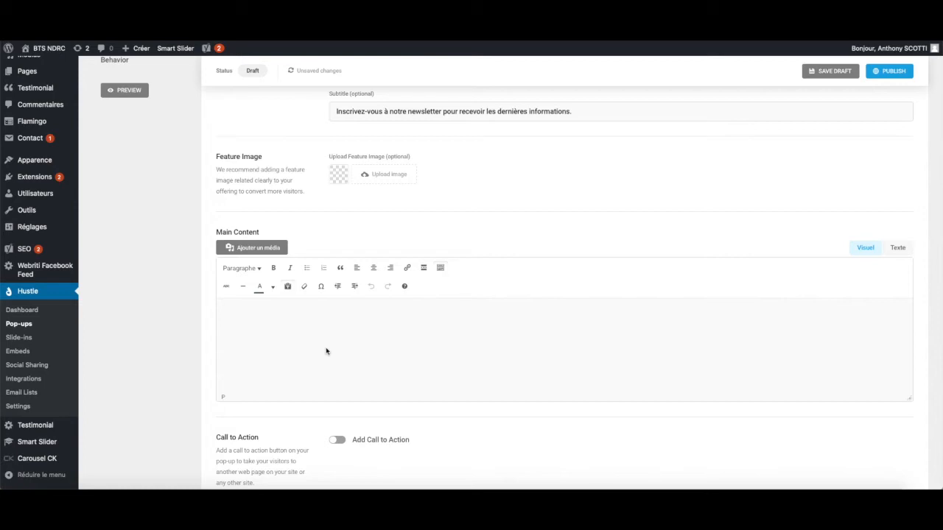
pyautogui.scroll(-3, 326, 351)
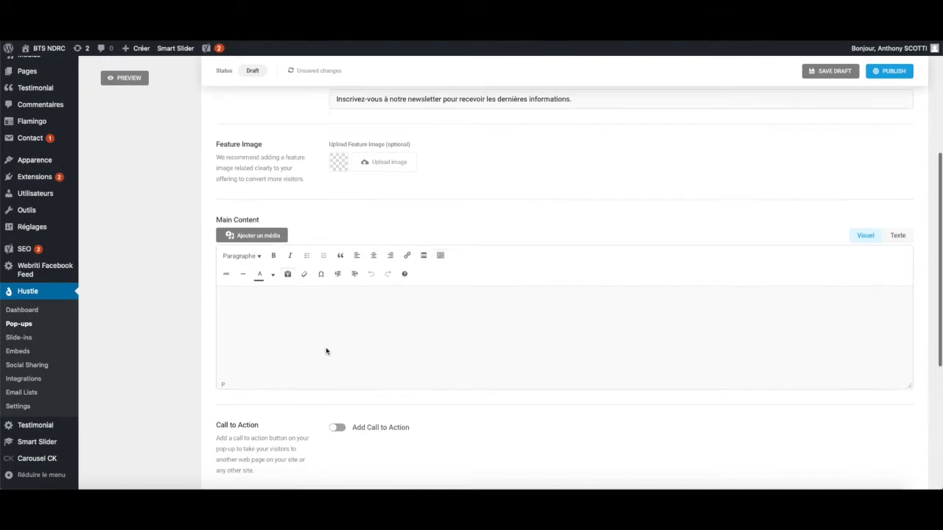
pyautogui.scroll(-1, 341, 357)
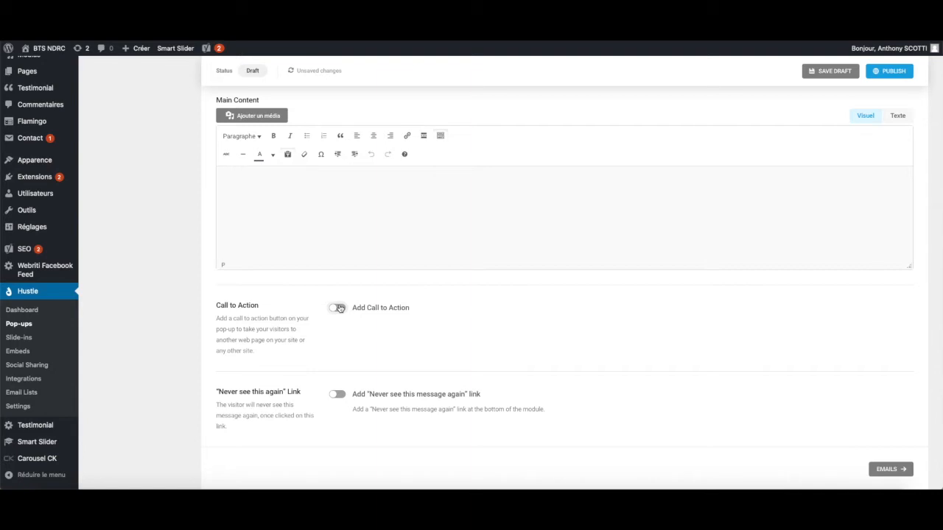
pyautogui.click(339, 308)
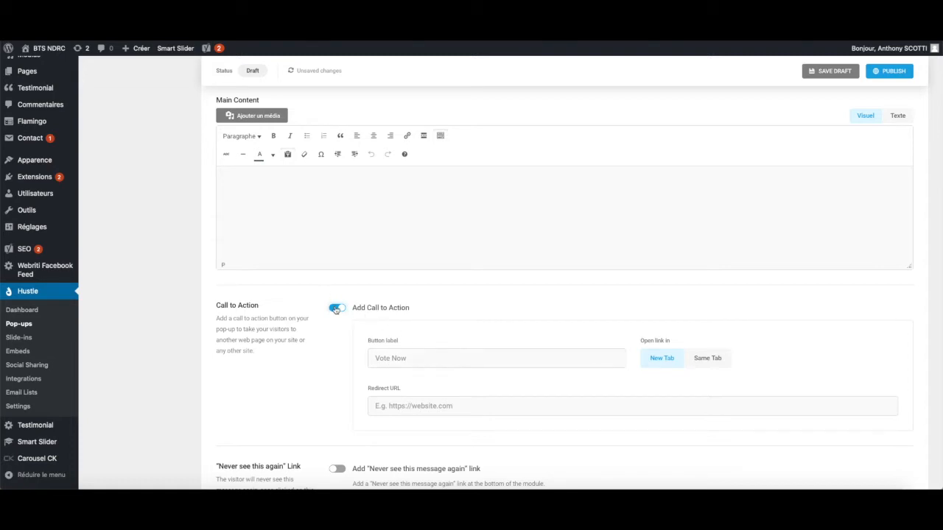
pyautogui.click(336, 310)
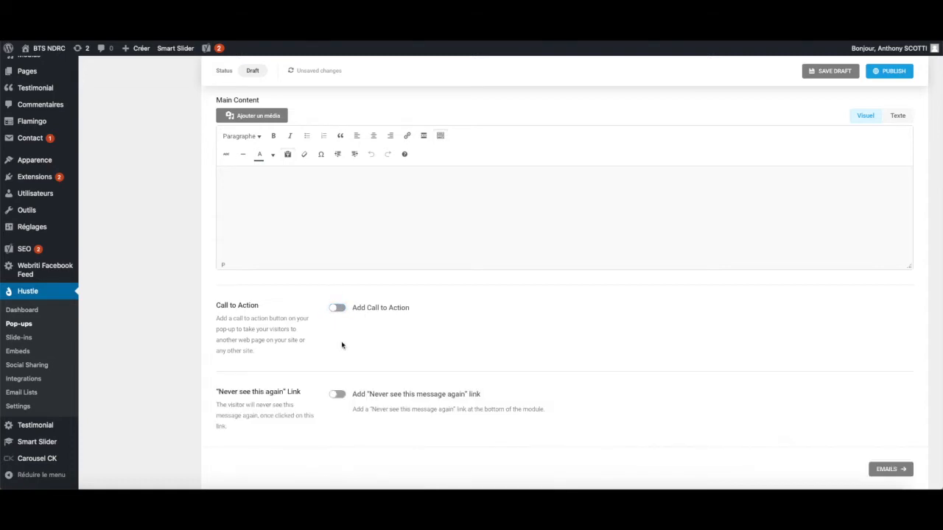
# Step: Preview the pop-up to check its title, subtitle and sign-up fields, and close the preview
pyautogui.scroll(-1, 340, 395)
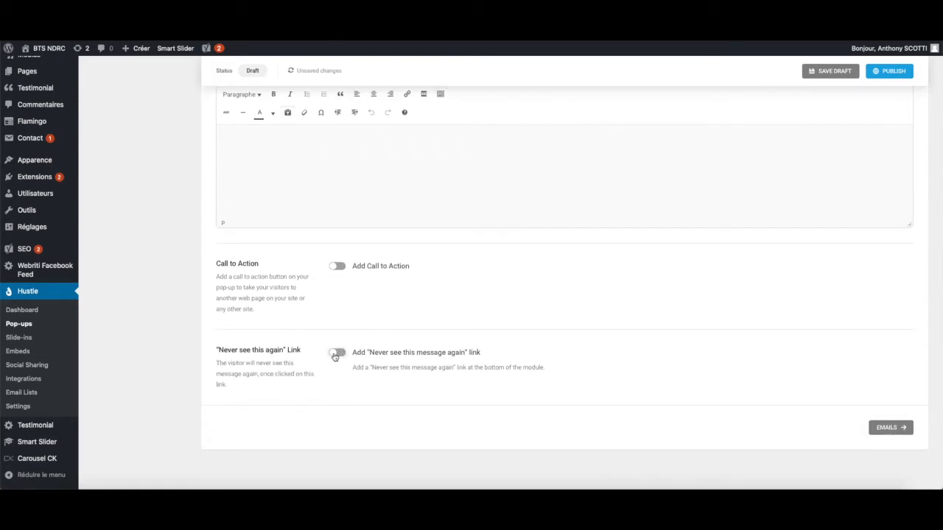
pyautogui.scroll(5, 187, 262)
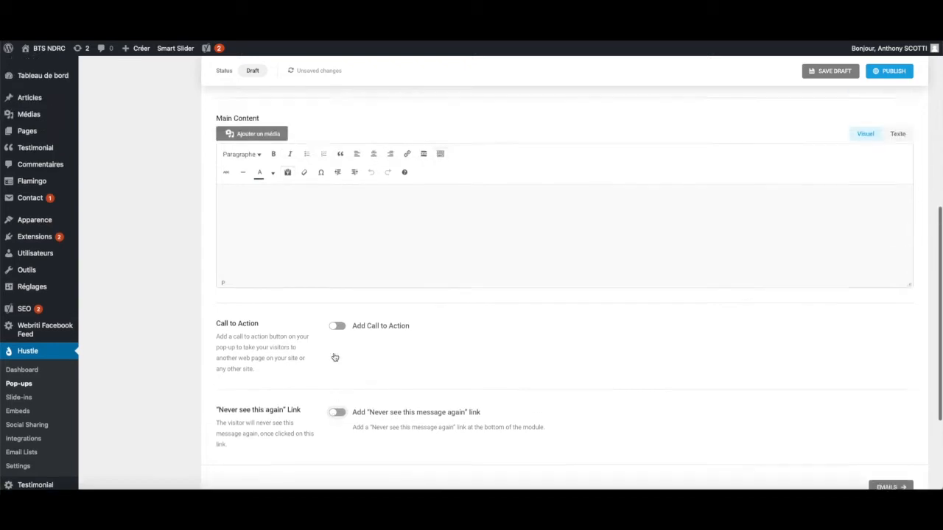
pyautogui.click(139, 257)
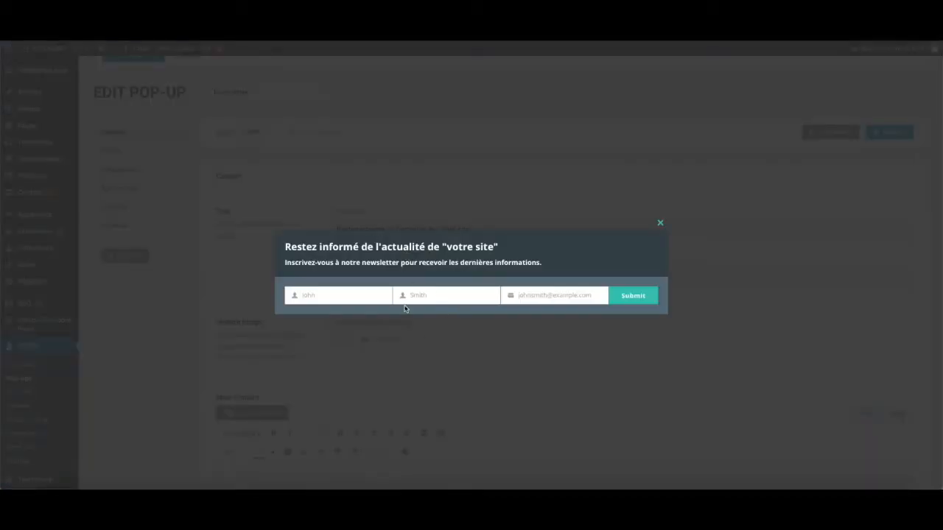
pyautogui.moveTo(286, 249); pyautogui.dragTo(498, 243)
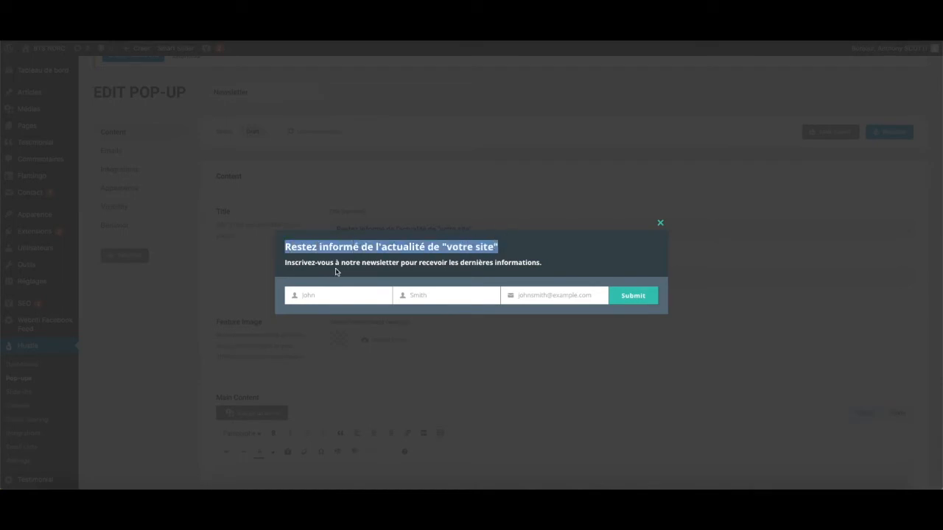
pyautogui.click(288, 268)
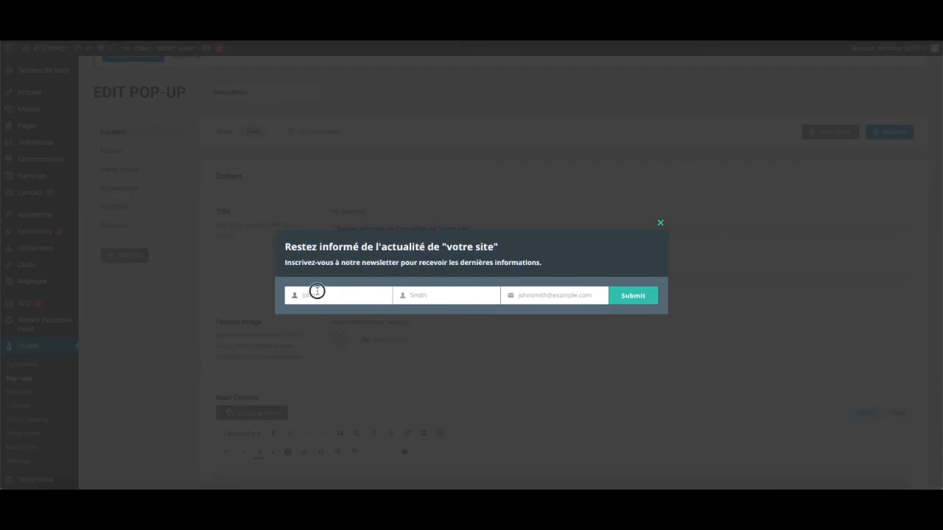
pyautogui.click(455, 292)
pyautogui.click(377, 297)
pyautogui.click(662, 224)
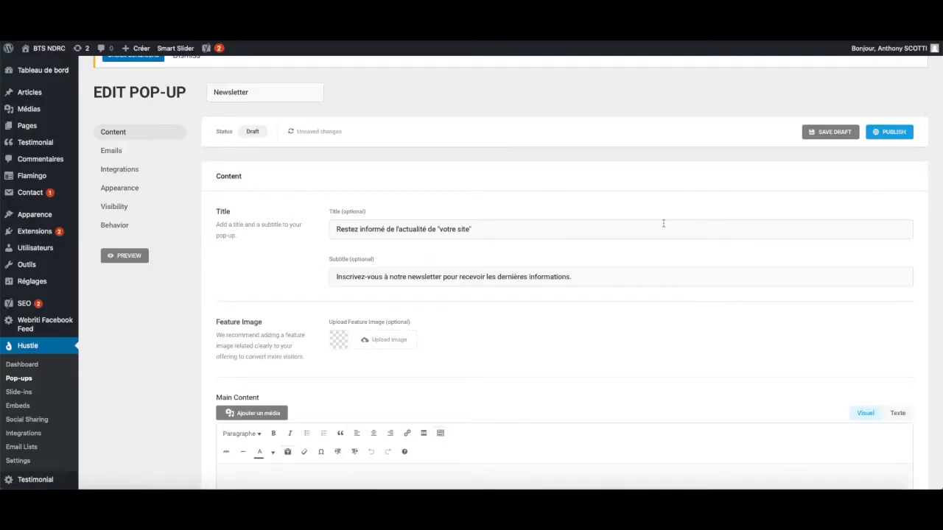
# Step: Add a "Never see this message again" link with the text "Ne plus voir cette fenêtre." and check it in the pop-up preview
pyautogui.scroll(-5, 587, 366)
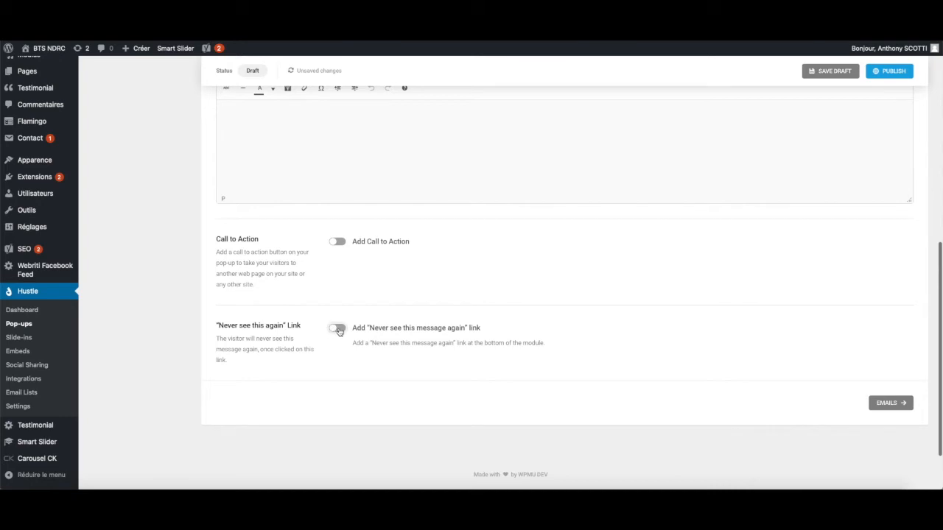
pyautogui.click(336, 327)
pyautogui.moveTo(484, 390); pyautogui.dragTo(355, 382)
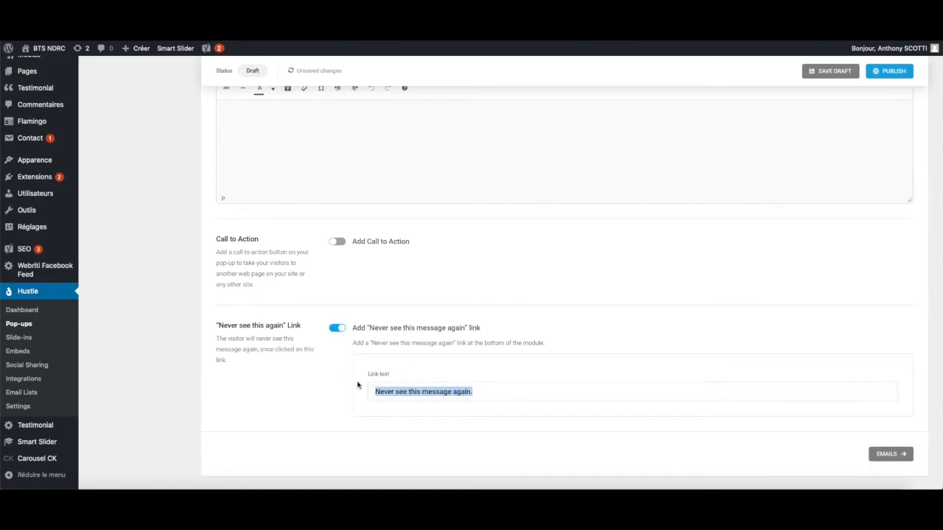
pyautogui.write('Ne plus voir cette f')
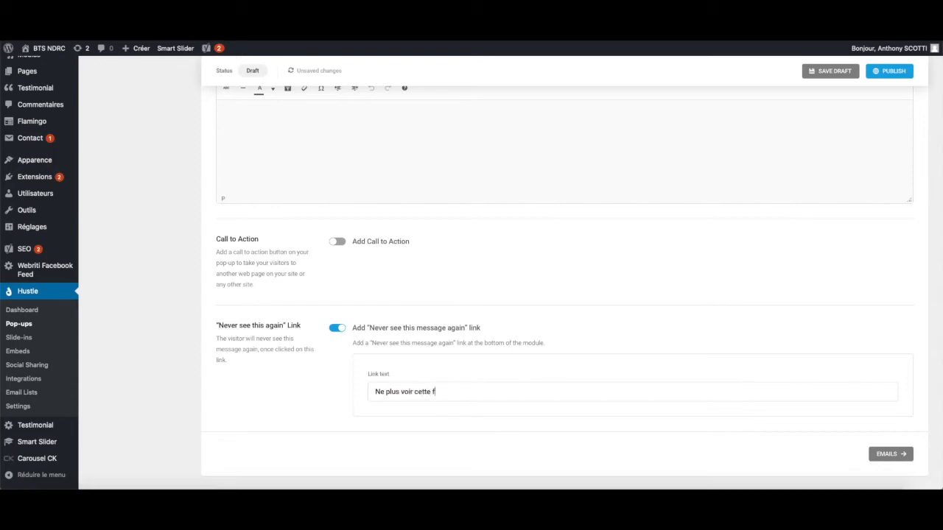
pyautogui.write('e')
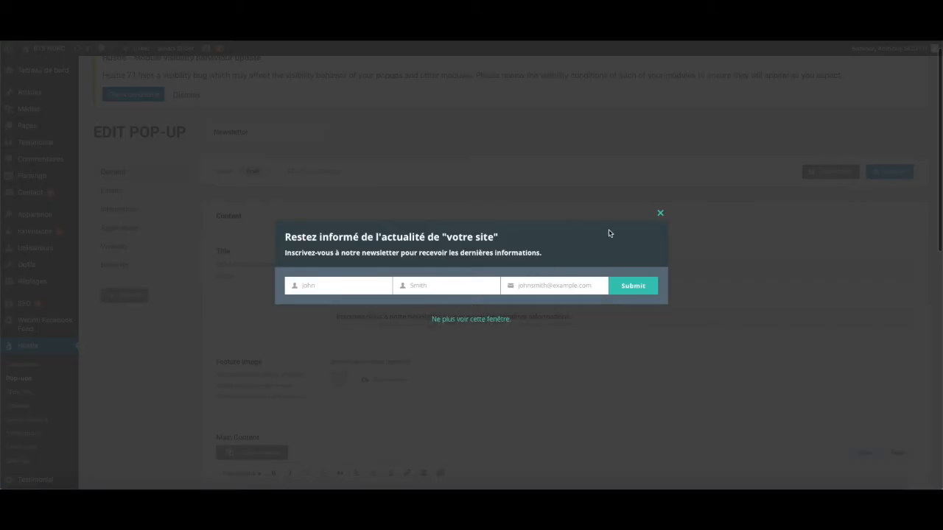
pyautogui.click(657, 215)
# Step: In the pop-up's Emails section, set the First Name field's label to "Nom" and its placeholder to "Votre nom"
pyautogui.scroll(-15, 654, 214)
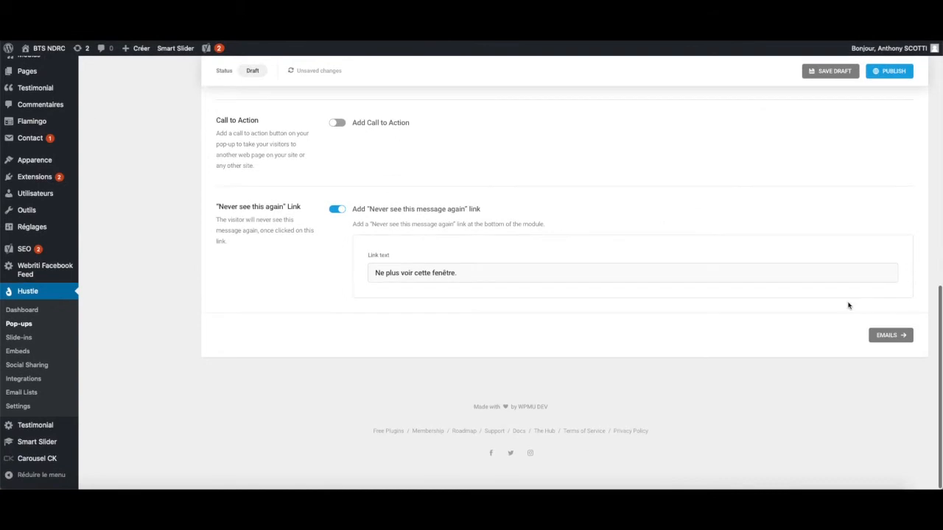
pyautogui.click(886, 335)
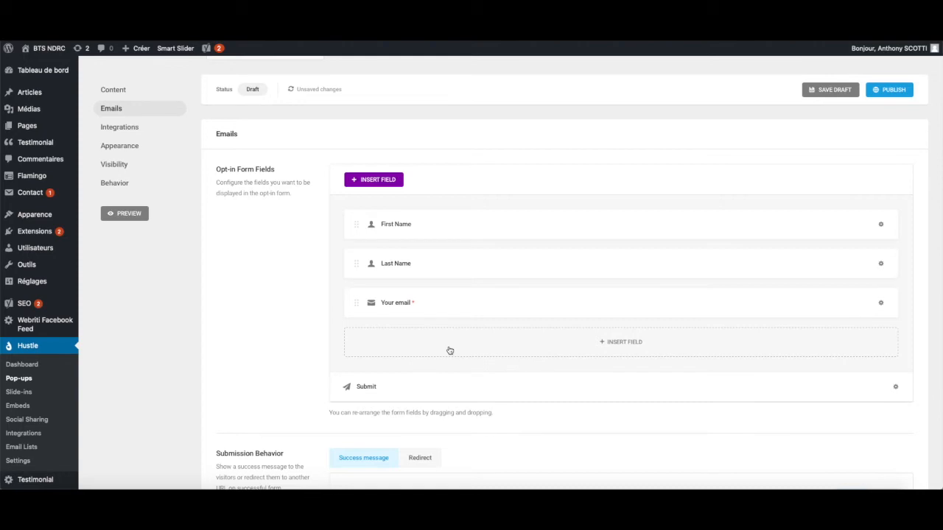
pyautogui.click(881, 227)
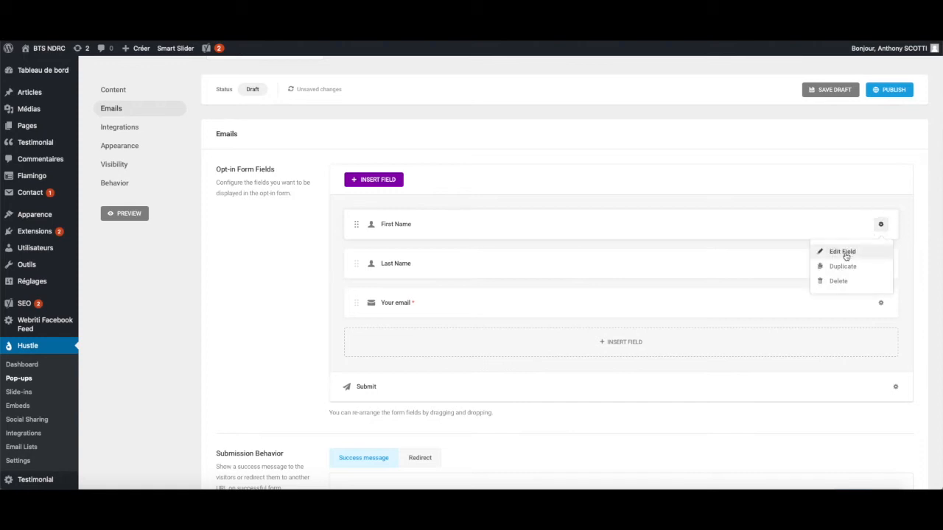
pyautogui.click(844, 253)
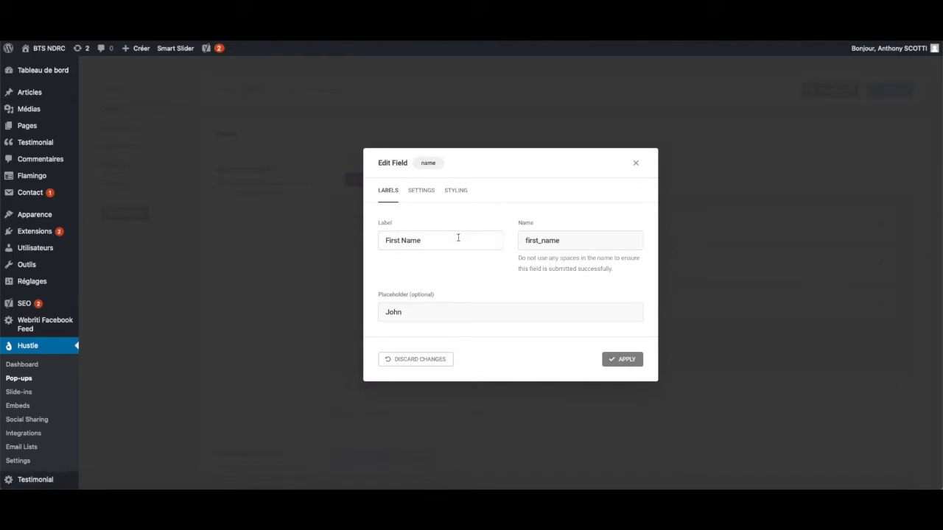
pyautogui.moveTo(469, 240); pyautogui.dragTo(383, 234)
pyautogui.write('Nom')
pyautogui.moveTo(384, 311); pyautogui.dragTo(429, 311)
pyautogui.write('Votre nom')
pyautogui.click(633, 362)
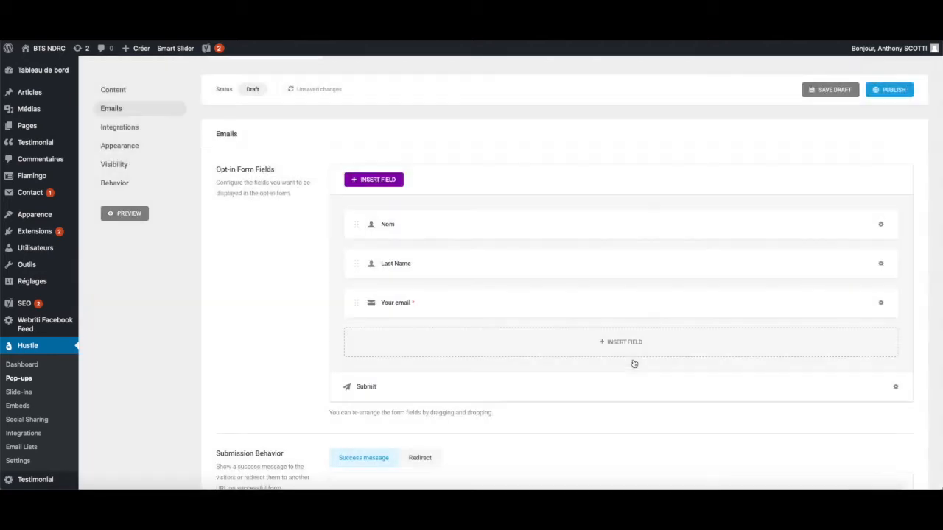
# Step: Set the Last Name field's label to "Prénom" and its placeholder to "Votre prénom"
pyautogui.click(880, 263)
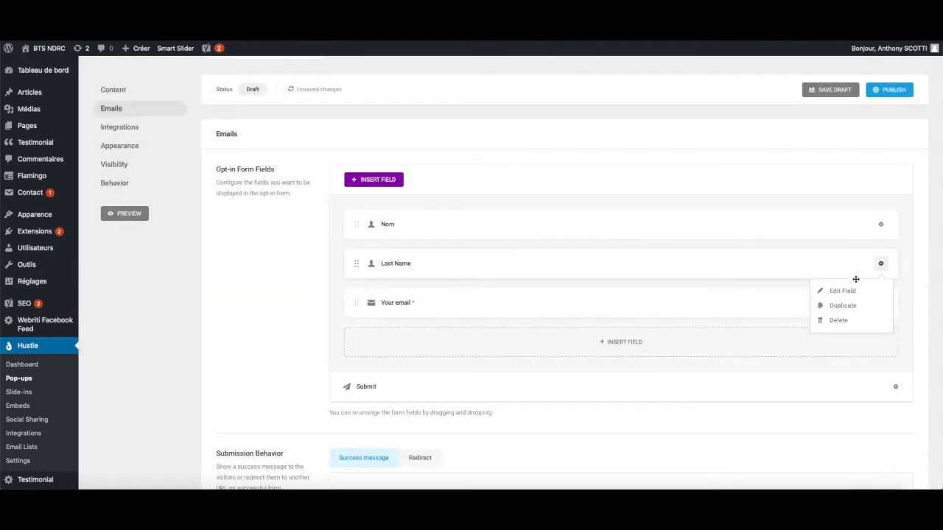
pyautogui.click(846, 293)
pyautogui.tripleClick(467, 237)
pyautogui.write('Prénom')
pyautogui.press('Tab')
pyautogui.press('Tab')
pyautogui.write('Votre prénom')
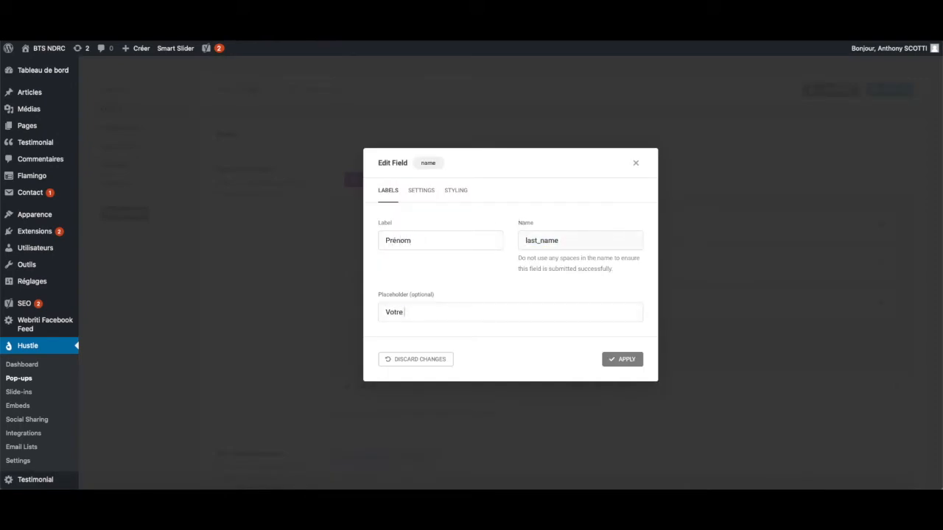
pyautogui.press('Return')
# Step: Change the label of the opt-in form's email field to "Votre email"
pyautogui.click(880, 302)
pyautogui.click(856, 336)
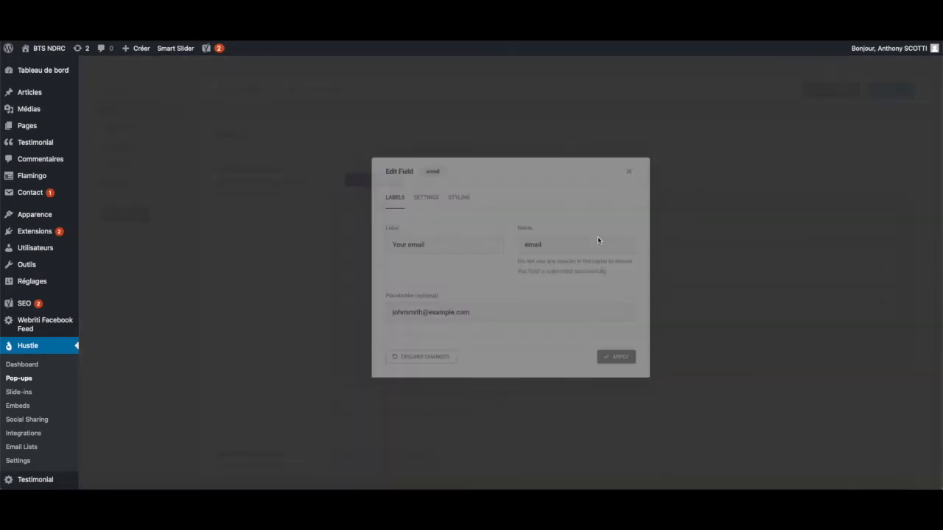
pyautogui.moveTo(402, 240); pyautogui.dragTo(355, 240)
pyautogui.write('Votre')
# Step: Rewrite the email field's placeholder with "exemple" both before the @ sign and as the domain name, and apply the field changes
pyautogui.click(414, 311)
pyautogui.moveTo(417, 312); pyautogui.dragTo(345, 312)
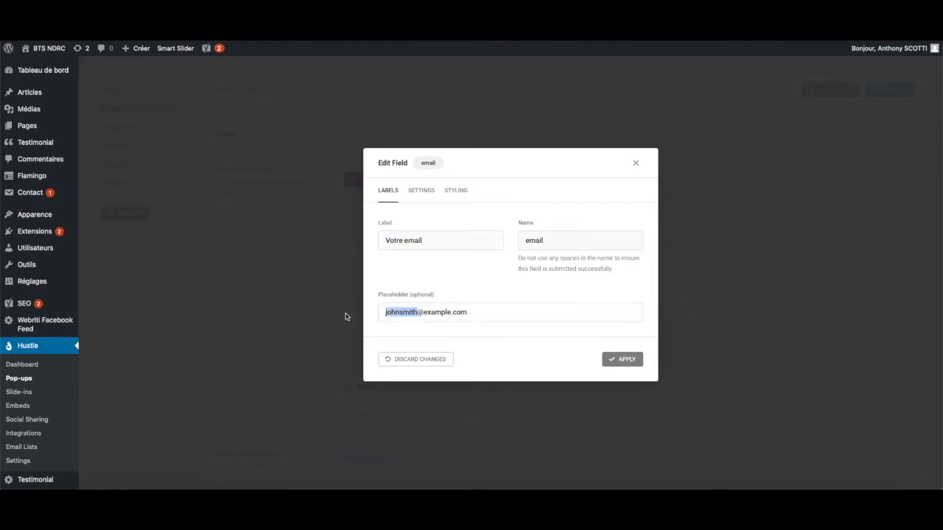
pyautogui.write('aaa')
pyautogui.press('BackSpace')
pyautogui.press('BackSpace')
pyautogui.press('BackSpace')
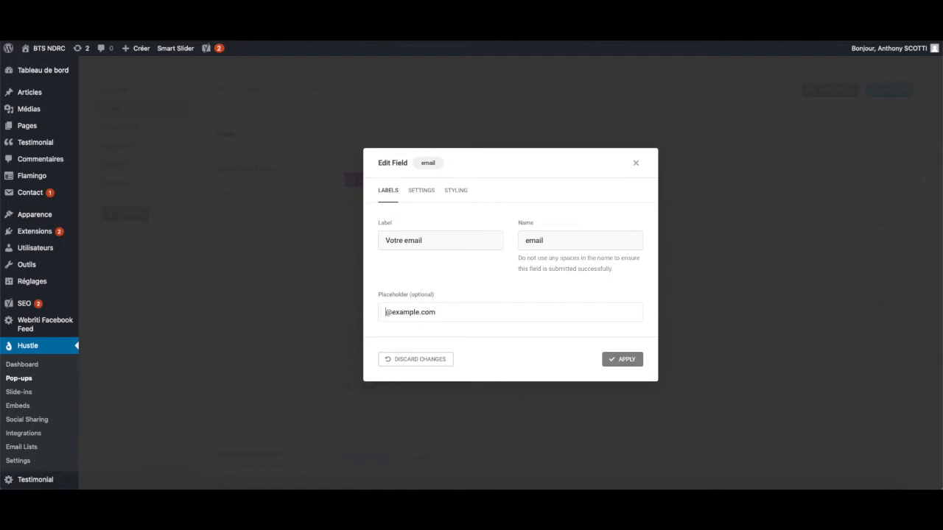
pyautogui.write('exemple')
pyautogui.click(425, 310)
pyautogui.press('Delete')
pyautogui.write('e')
pyautogui.click(612, 362)
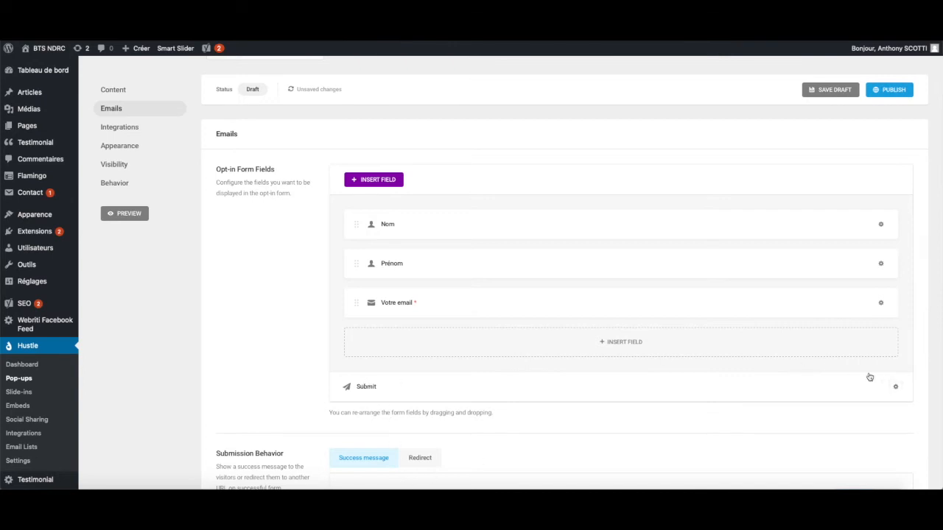
# Step: Set the Submit button's text to "S'inscrire" and its error message to "Des informations sont manquantes ou erronées."
pyautogui.click(893, 385)
pyautogui.click(861, 413)
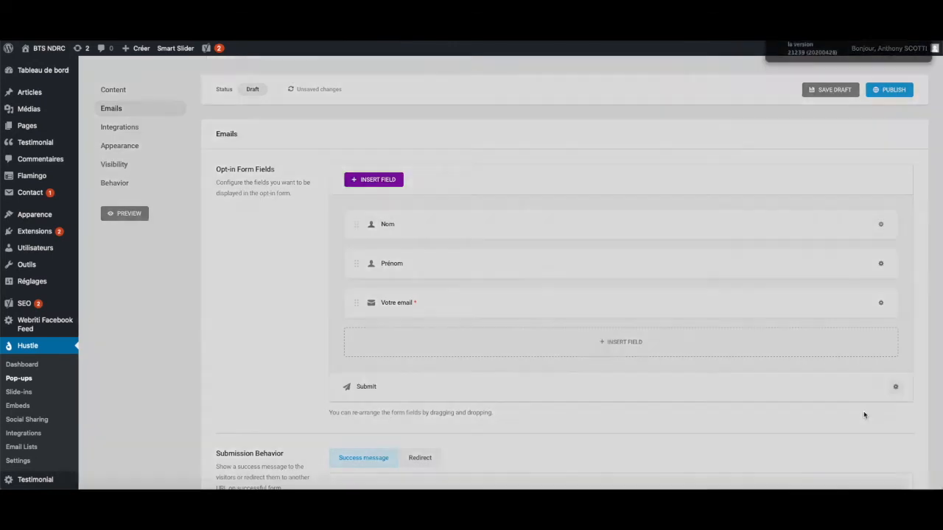
pyautogui.doubleClick(484, 244)
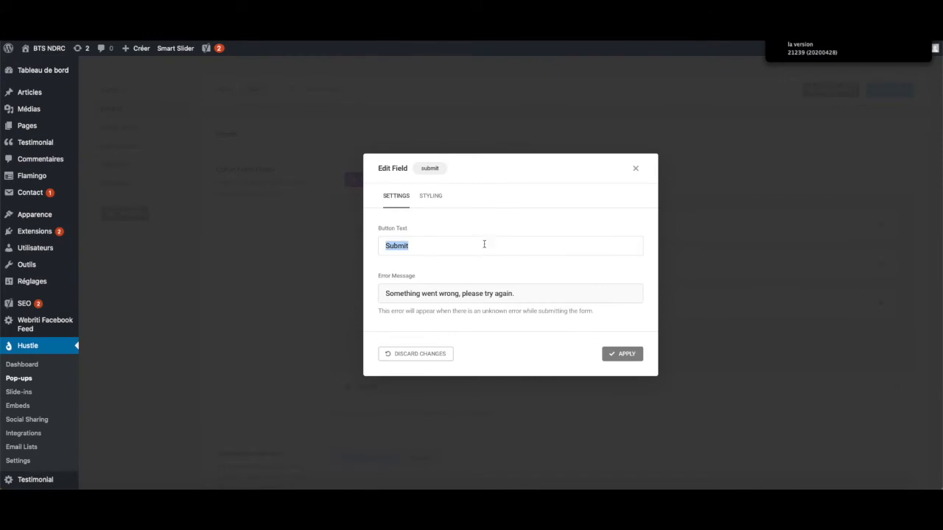
pyautogui.write("S'inscrire")
pyautogui.press('Right')
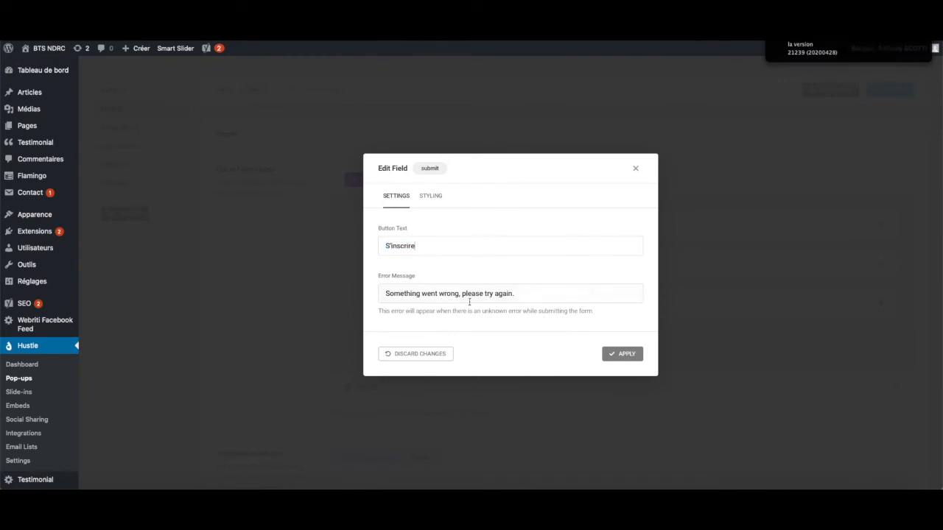
pyautogui.moveTo(542, 299); pyautogui.dragTo(368, 280)
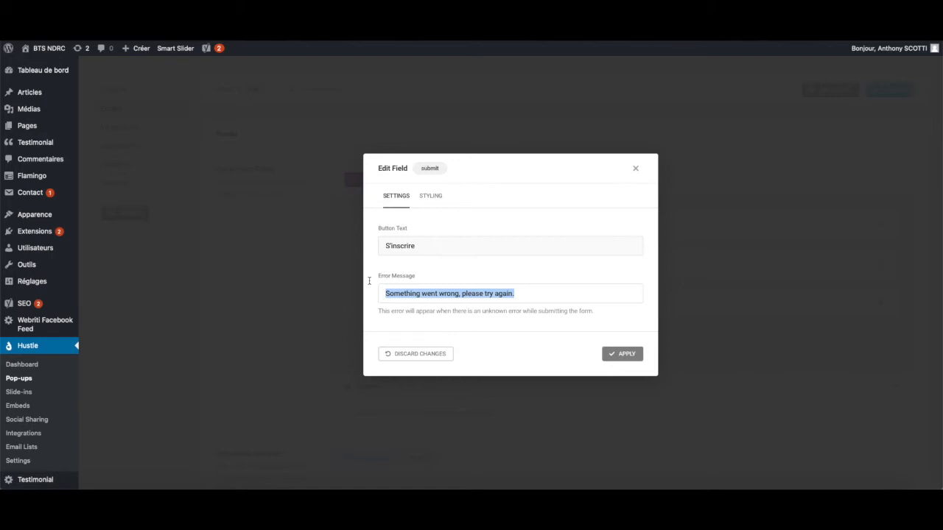
pyautogui.write('Des informations sont manquantes ou erronées')
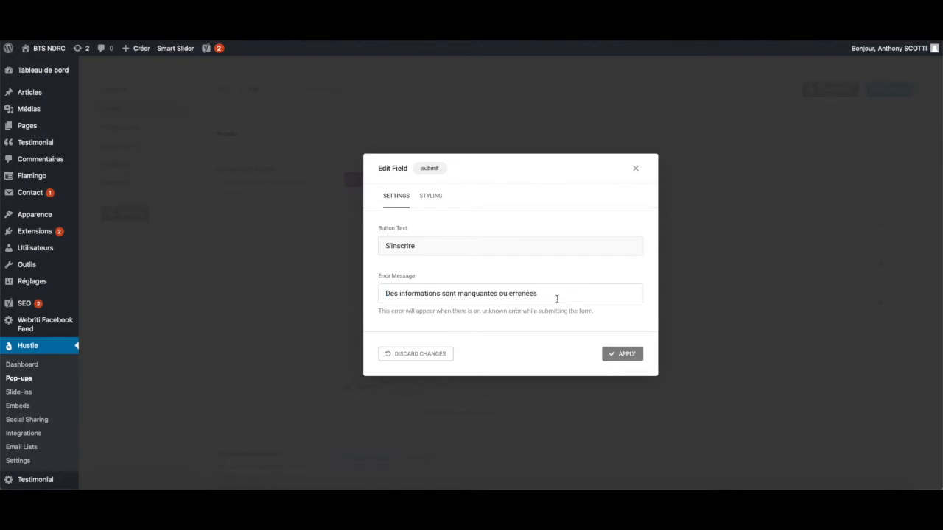
pyautogui.write('.')
pyautogui.click(620, 354)
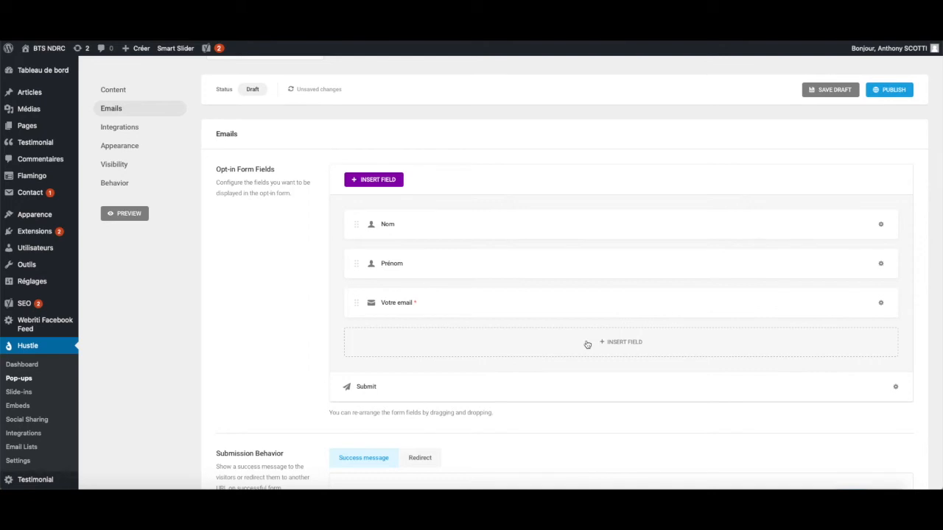
# Step: Insert a GDPR Approval field into the opt-in form
pyautogui.click(628, 347)
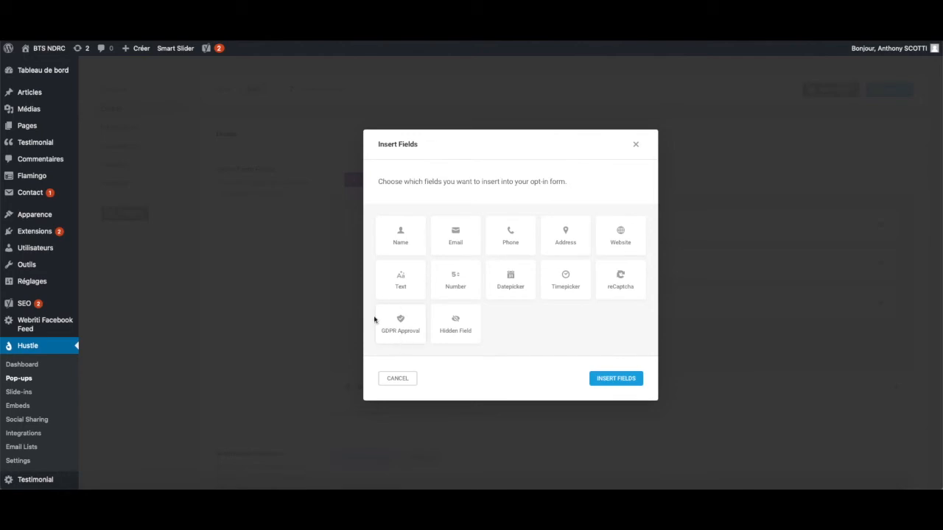
pyautogui.click(417, 338)
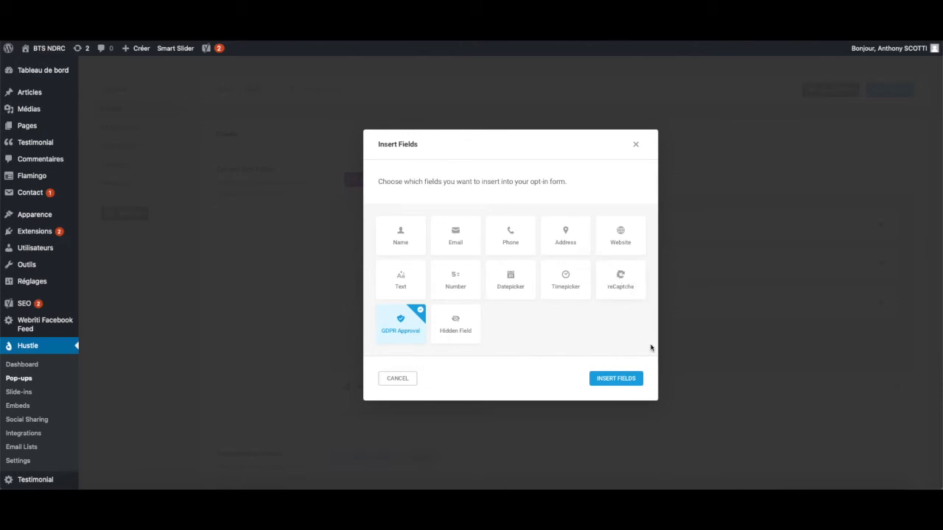
pyautogui.click(620, 379)
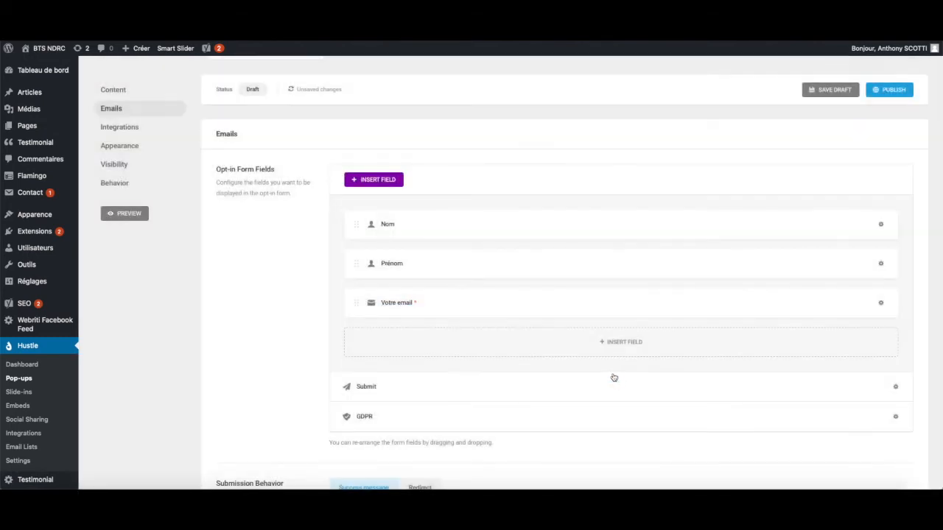
# Step: Label the GDPR field "Consentement" and replace its consent text and link with "J'accepte de recevoir la newsletter du site XXX."
pyautogui.click(896, 417)
pyautogui.click(873, 442)
pyautogui.doubleClick(406, 185)
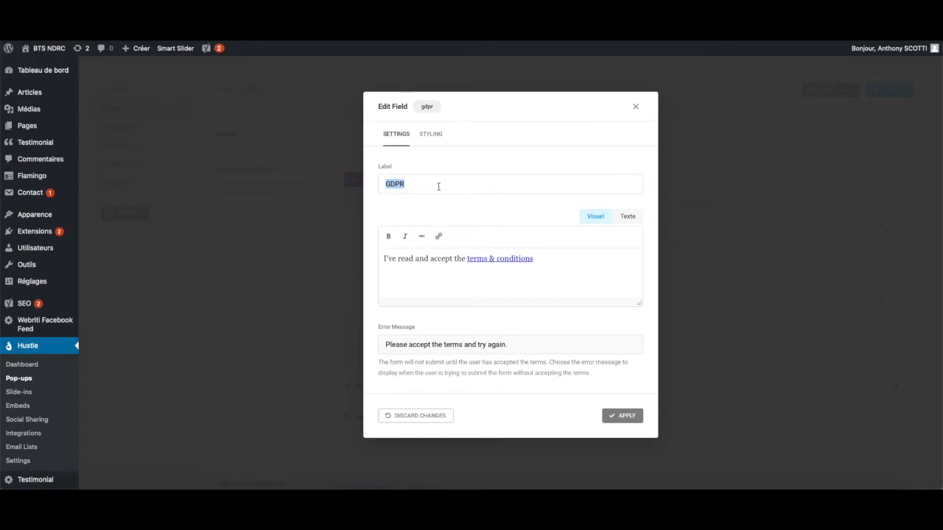
pyautogui.write('Consentement')
pyautogui.click(397, 290)
pyautogui.moveTo(463, 256); pyautogui.dragTo(367, 254)
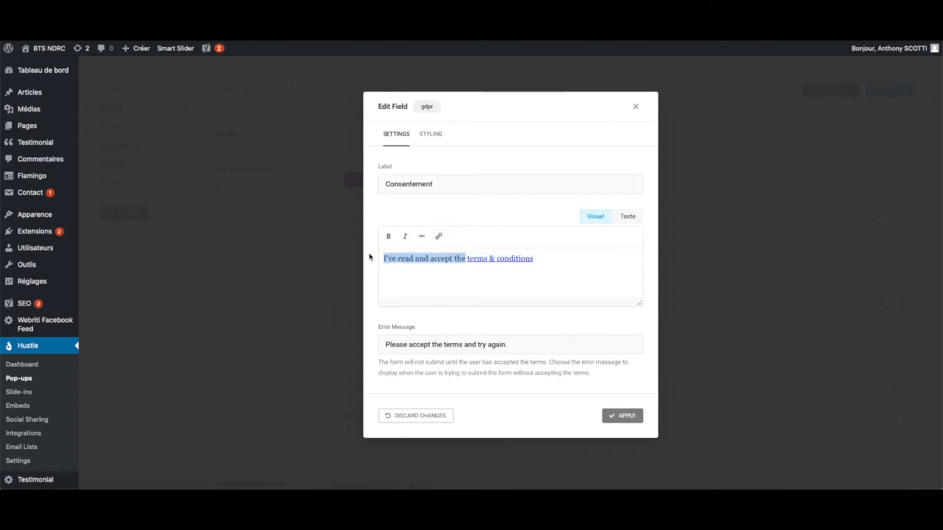
pyautogui.write("J'accepte de recevoir la newsletter du site ")
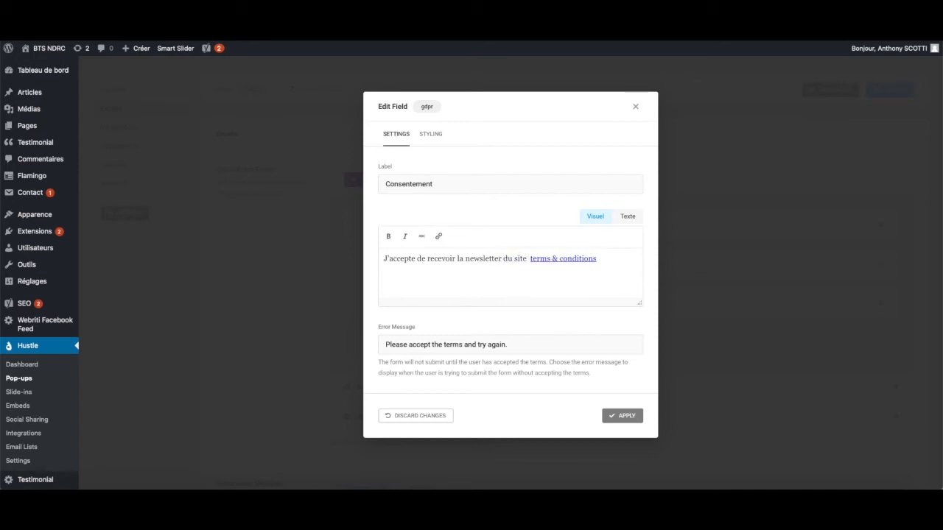
pyautogui.write('XXX')
pyautogui.keyDown('shift'); pyautogui.click(624, 259); pyautogui.keyUp('shift')
pyautogui.press('BackSpace')
# Step: Set the GDPR field's error message to "Veuillez accepter de recevoir la newsletter en cochant la case" and apply the field changes
pyautogui.tripleClick(499, 351)
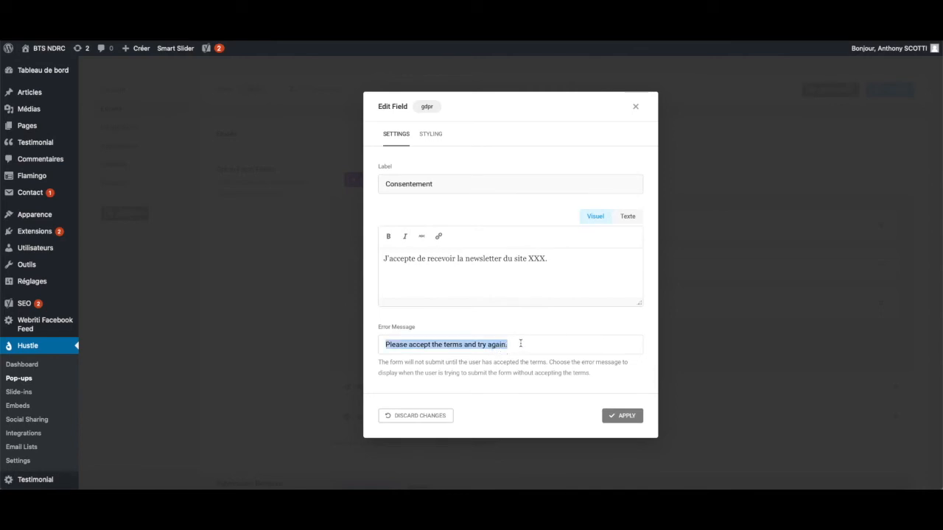
pyautogui.write('Veuillez accepter de recevoir la newsletter en cochant la case')
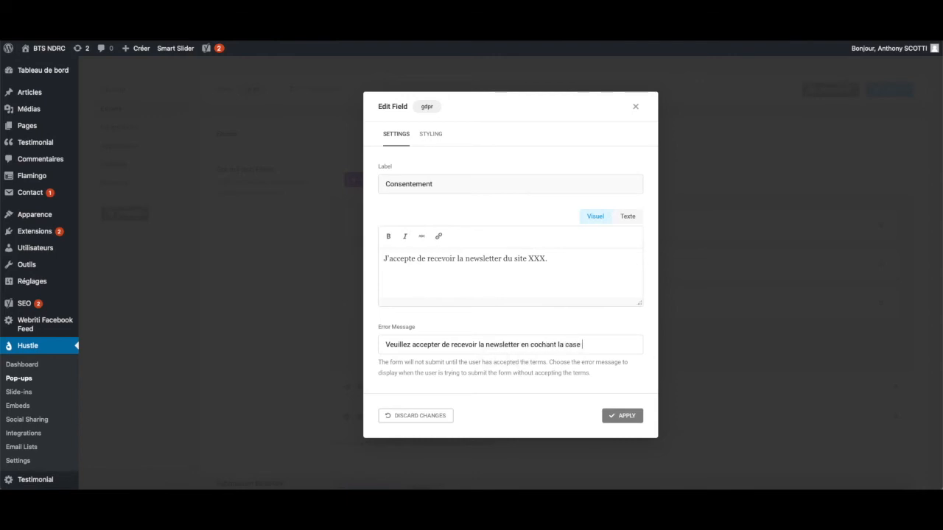
pyautogui.click(623, 415)
# Step: Start the submission success message with two paragraphs: "Merci." and "Votre inscription est prise en compte."
pyautogui.scroll(-1, 623, 369)
pyautogui.scroll(-3, 625, 345)
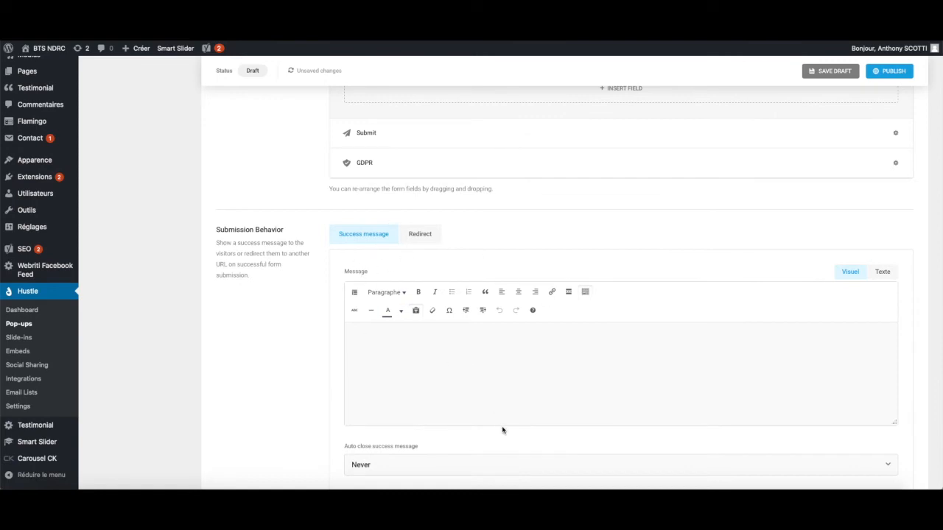
pyautogui.click(496, 396)
pyautogui.write('Merci.')
pyautogui.press('Return')
pyautogui.write('Votre inscription est prise en compte.')
# Step: Add a third paragraph to the success message: "Cependant, un mail vous demandant votre accord vient de vous être envoyé."
pyautogui.press('Return')
pyautogui.write('Cepen')
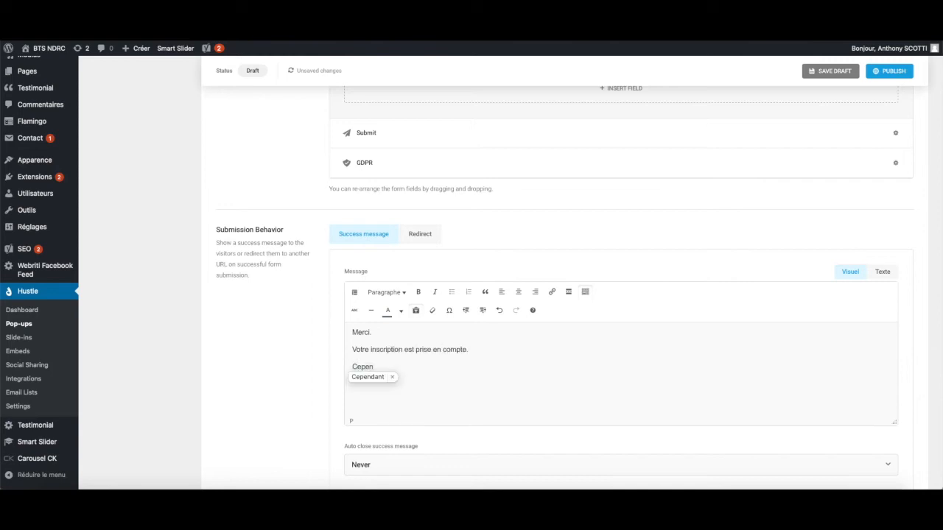
pyautogui.write('dant, un m')
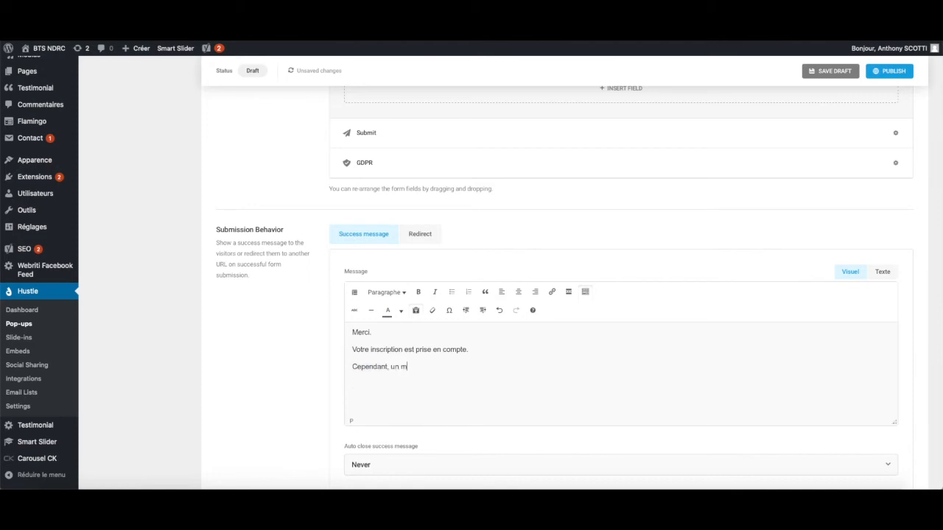
pyautogui.write('ail vous demandant votre accord vient de vous ')
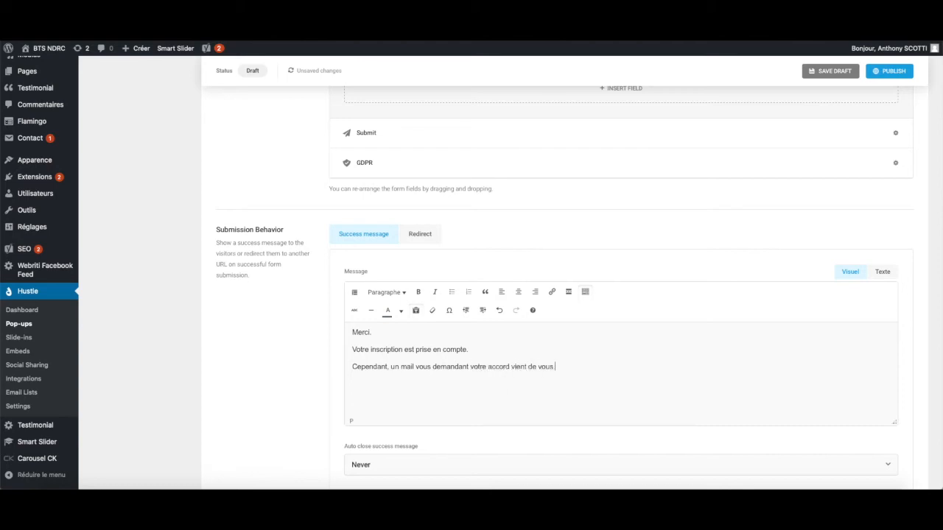
pyautogui.write('être envoyé.')
# Step: Continue the success message's third paragraph with "Merci de bien vouloir cliquer sur le lien présent dans le mail."
pyautogui.press('Return')
pyautogui.write('Mer')
pyautogui.press('BackSpace')
pyautogui.press('BackSpace')
pyautogui.press('BackSpace')
pyautogui.write('Merci de bien vouloir cliquer sur')
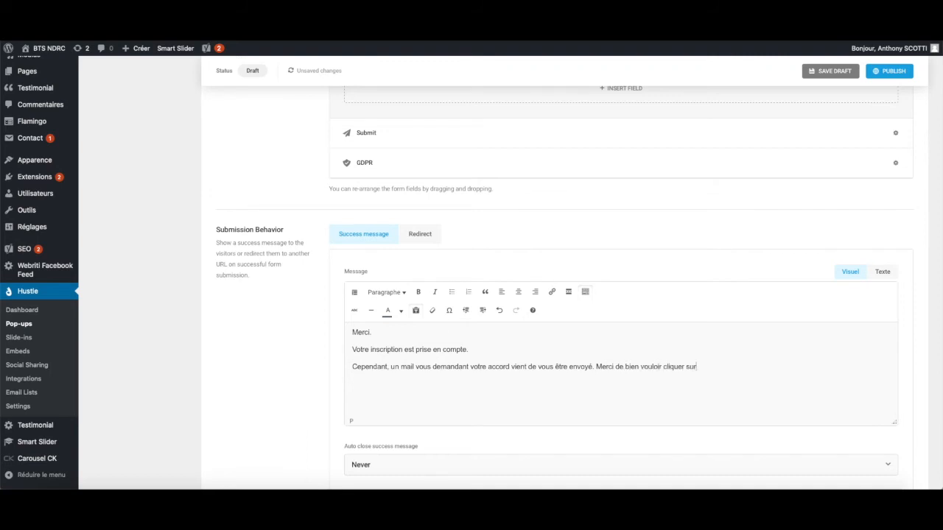
pyautogui.write(' le lien présent dans le mail.')
pyautogui.scroll(-3, 336, 288)
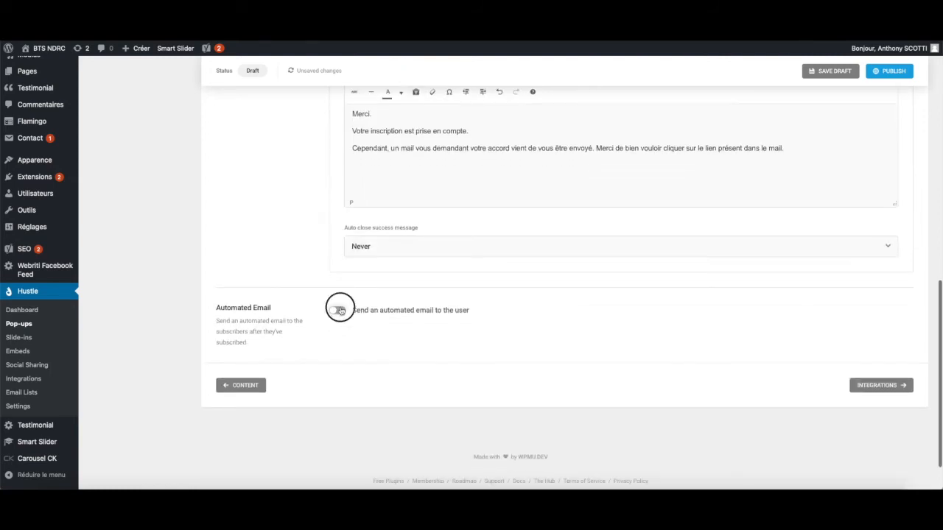
# Step: Enable the automated email to subscribers and begin its body with "Bonjour", the inserted Prénom field and an exclamation mark
pyautogui.click(337, 310)
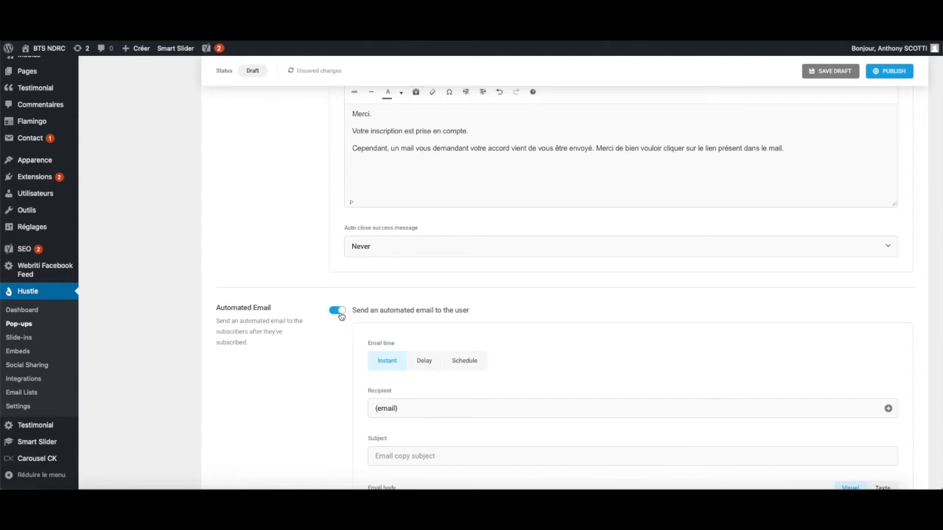
pyautogui.scroll(-1, 388, 315)
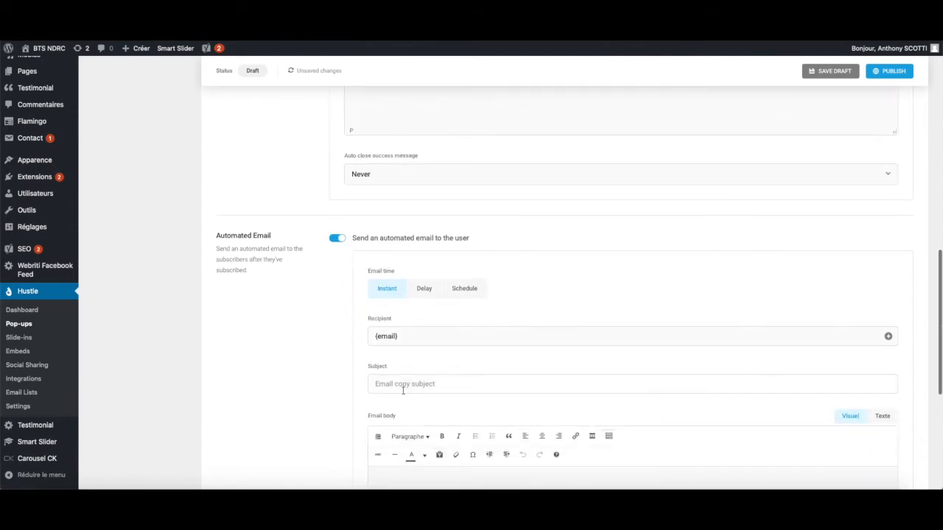
pyautogui.scroll(-2, 403, 391)
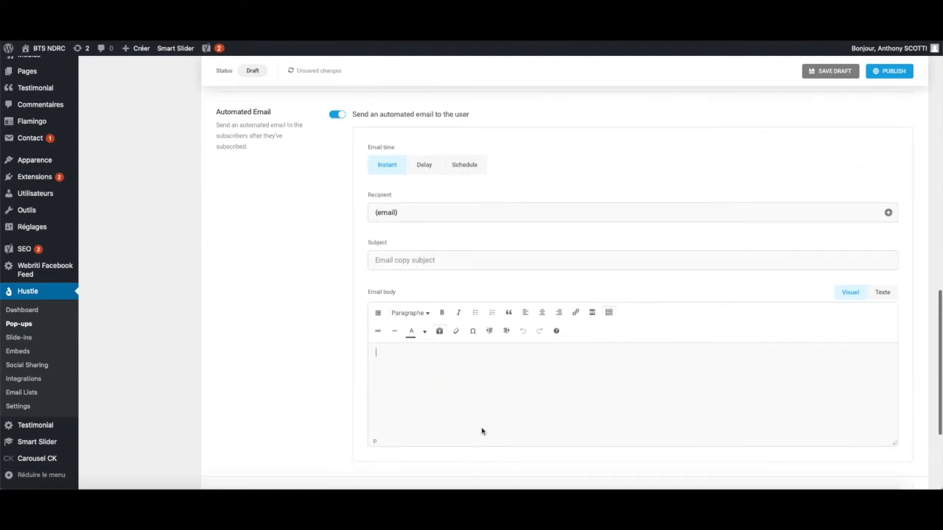
pyautogui.write('Bonjour')
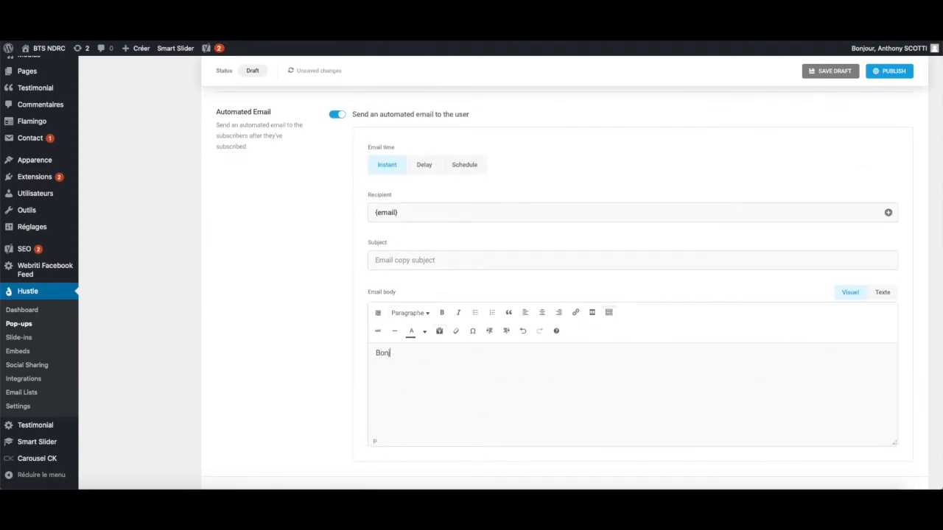
pyautogui.click(377, 315)
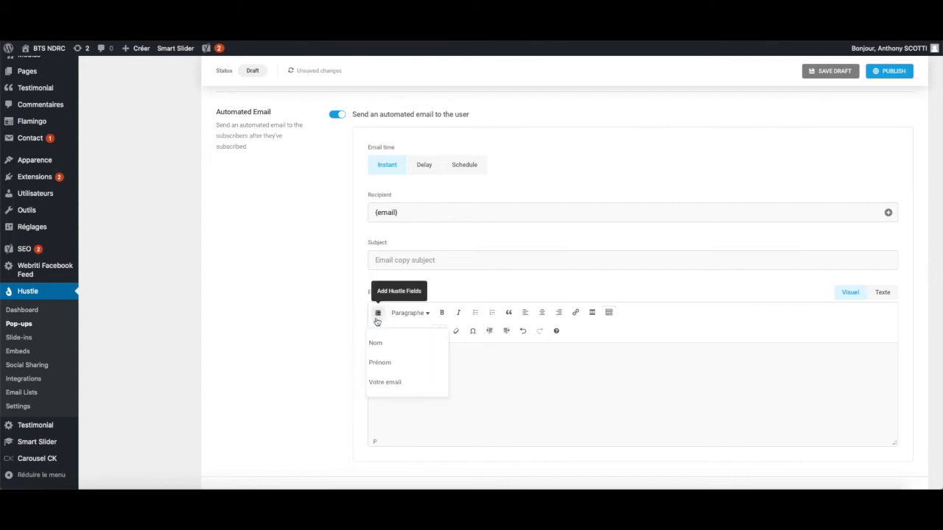
pyautogui.click(397, 354)
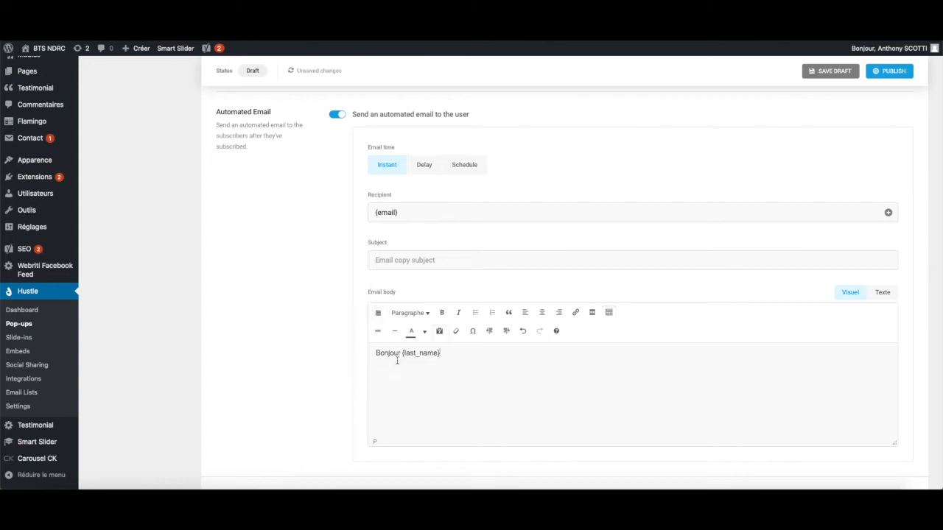
pyautogui.write('!')
# Step: Add email body paragraphs "Merci pour votre inscription à notre newsletter." and "Afin de finaliser et de confirmer votre inscription, merci de cliquer sur le lien suivant :"
pyautogui.press('Return')
pyautogui.write('Merci pour votre inscription à notre newsletter.')
pyautogui.press('Return')
pyautogui.write('Afin de finaliser et de confirmer votre inscription, merci de cliquer sur le lien suivant : x')
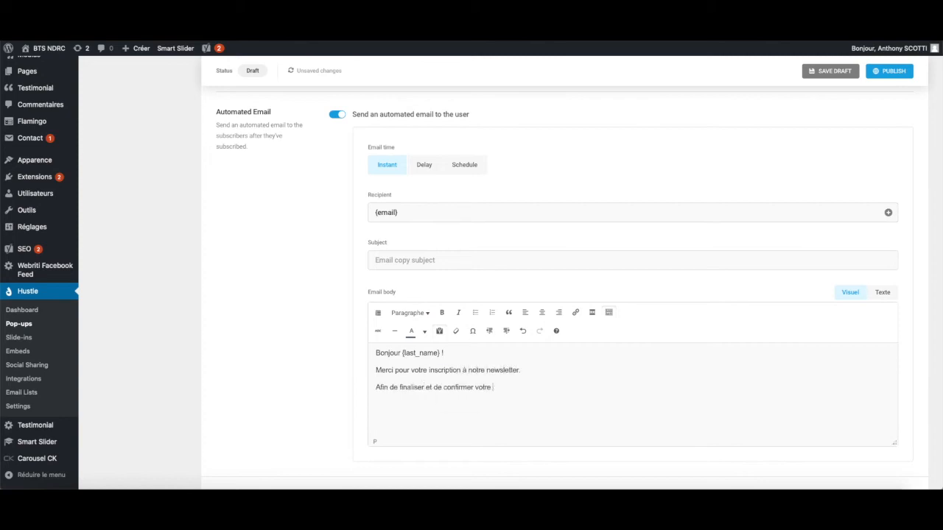
# Step: Complete the email's link placeholder with a row of x characters and add a closing paragraph starting "Notre équipe" that mentions "pour tout renseignement"
pyautogui.write('xxxxxxxxxxxxxxxxx')
pyautogui.press('Return')
pyautogui.write('Notre équipe')
pyautogui.write('our tout renseignement')
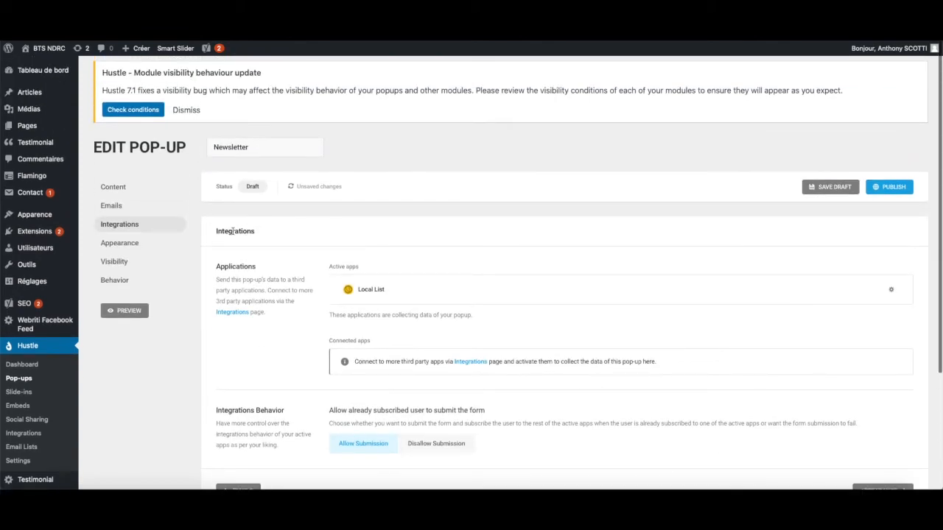
# Step: Examine the pop-up's Integrations settings, including the active Local List app and the integrations behavior
pyautogui.moveTo(216, 231); pyautogui.dragTo(275, 242)
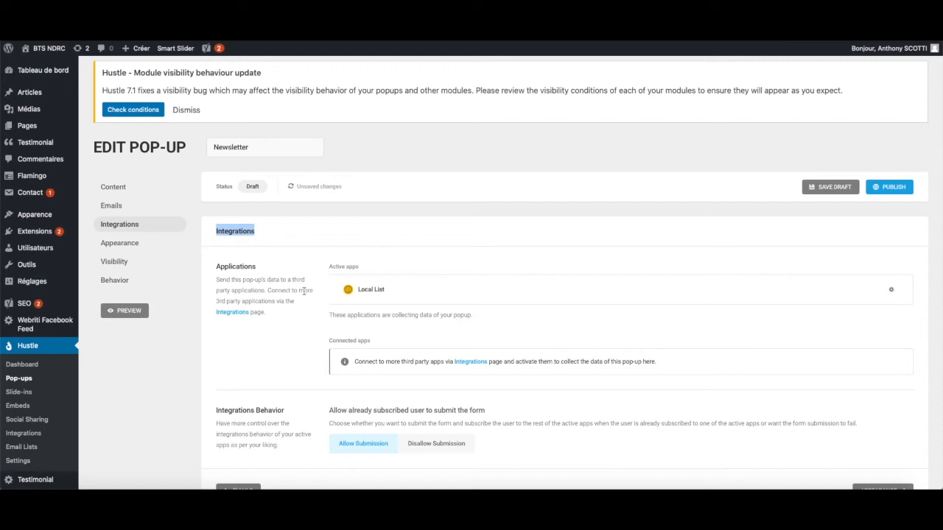
pyautogui.moveTo(358, 291); pyautogui.dragTo(389, 288)
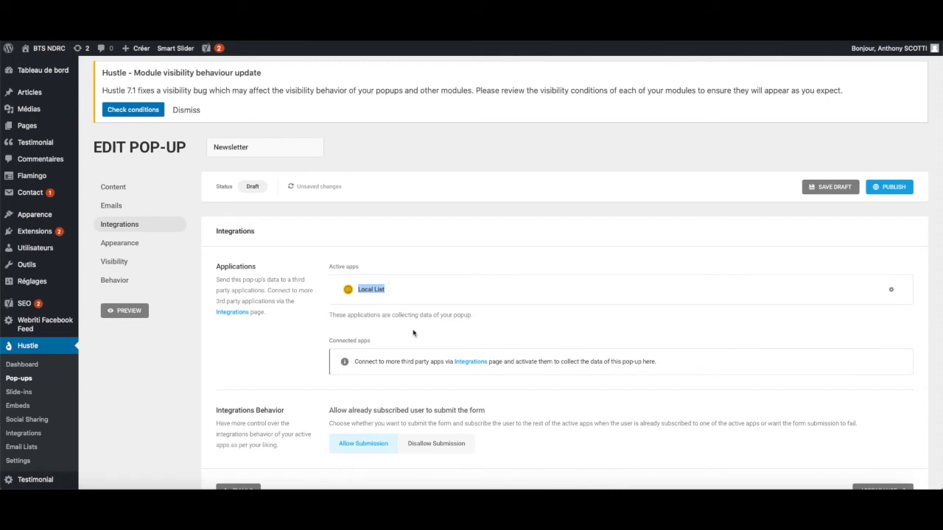
pyautogui.scroll(-2, 492, 330)
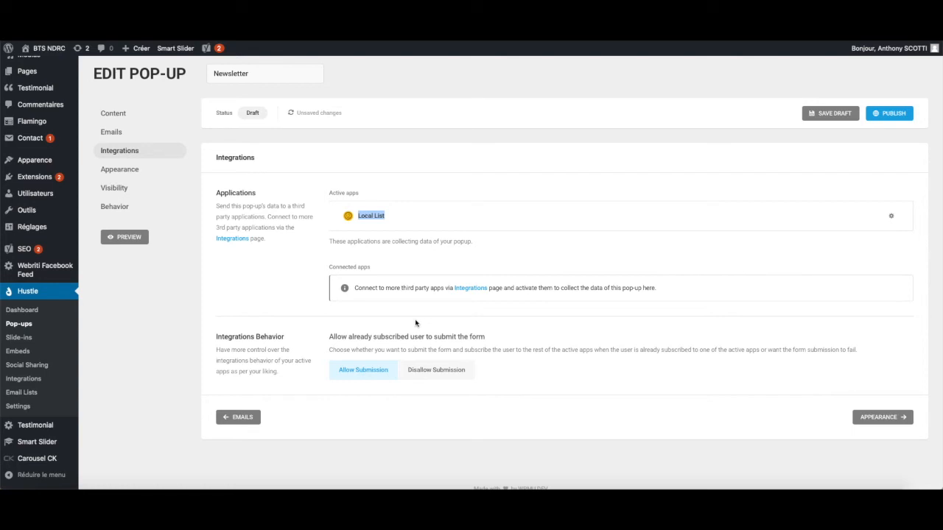
# Step: Proceed to the pop-up's Appearance settings and preview the pop-up in the Default layout
pyautogui.click(873, 418)
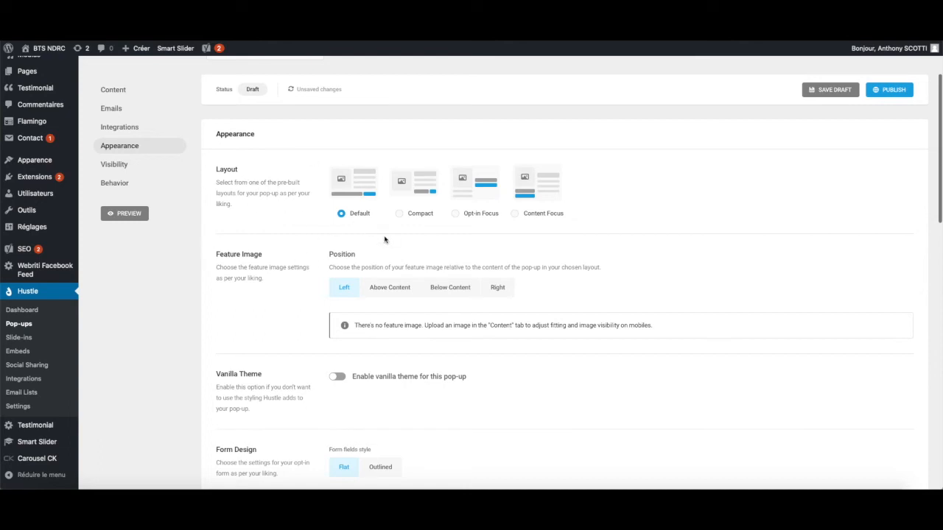
pyautogui.click(110, 213)
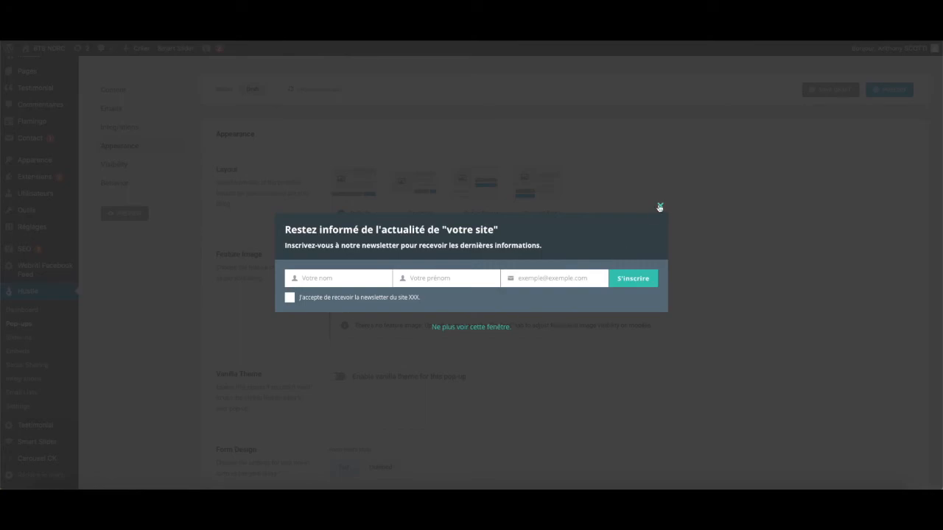
pyautogui.click(659, 206)
# Step: Try the Opt-in Focus layout in a preview of the pop-up and return to the Default layout
pyautogui.click(480, 214)
pyautogui.click(125, 213)
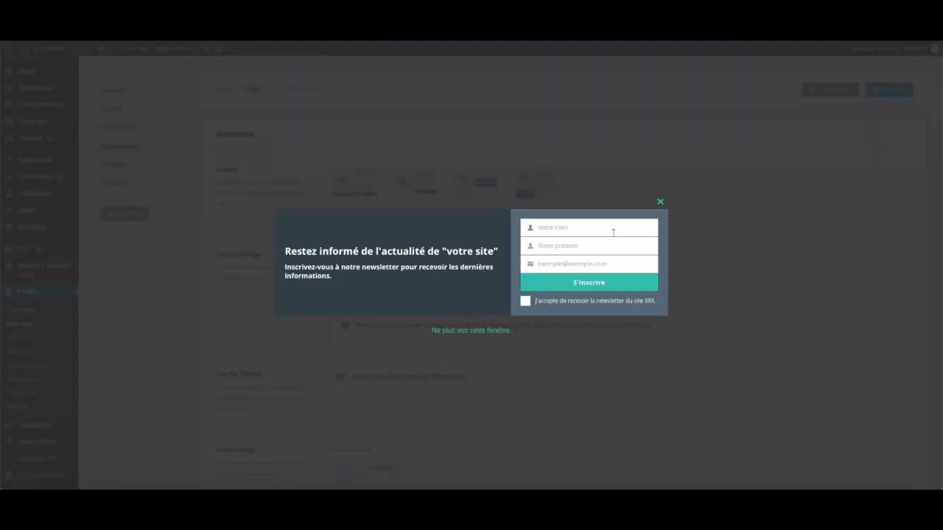
pyautogui.click(602, 229)
pyautogui.click(602, 247)
pyautogui.click(604, 263)
pyautogui.click(659, 202)
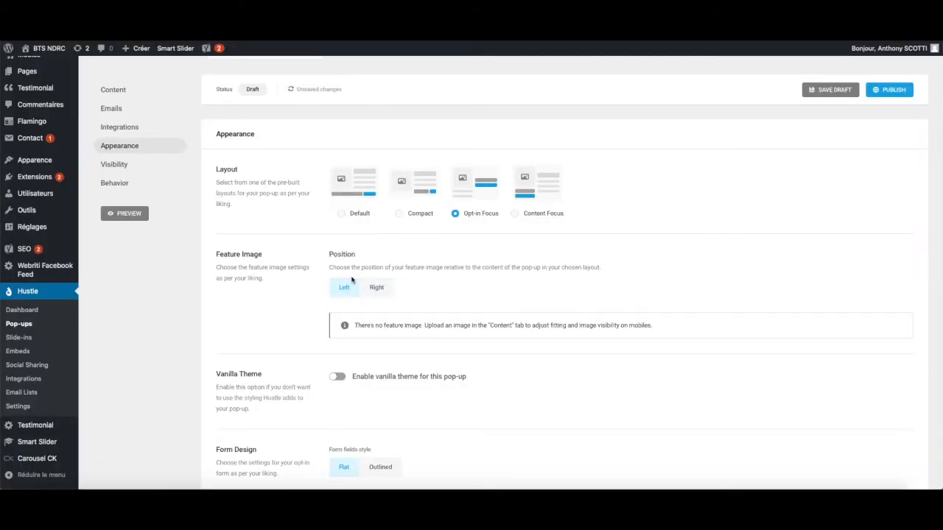
pyautogui.click(341, 213)
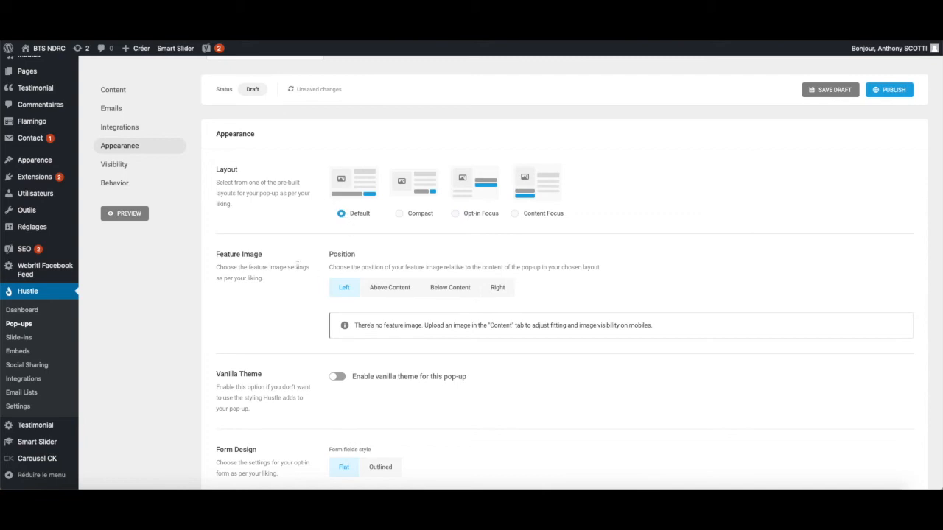
# Step: Try the Outlined form fields style and check it in a preview of the pop-up
pyautogui.scroll(-1, 306, 303)
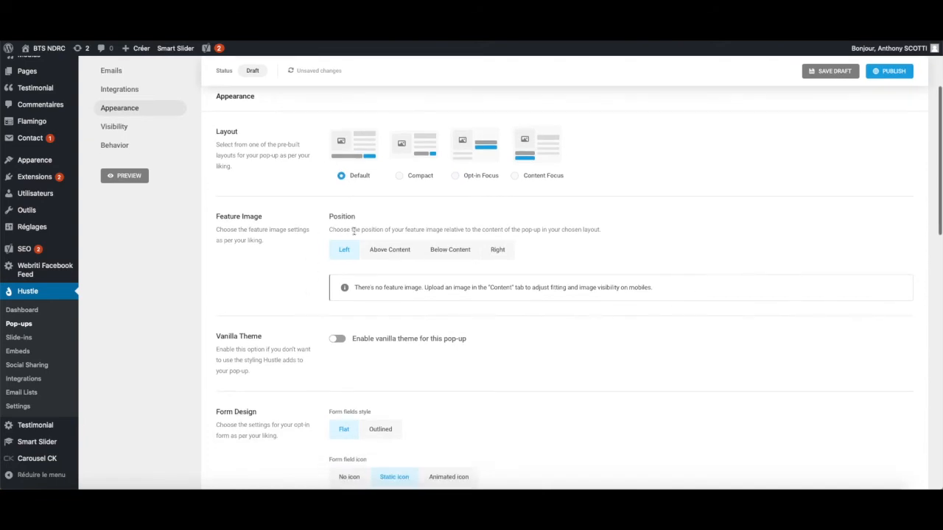
pyautogui.scroll(-1, 372, 247)
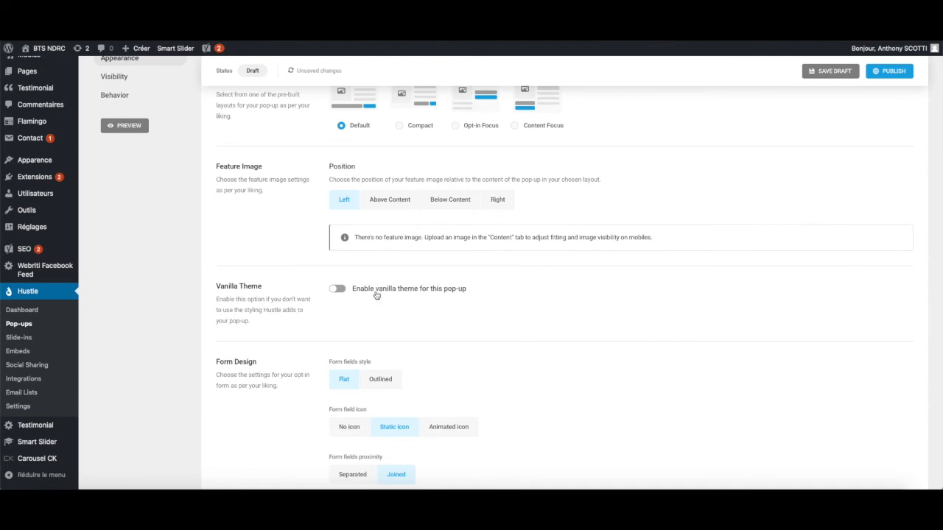
pyautogui.scroll(-1, 346, 243)
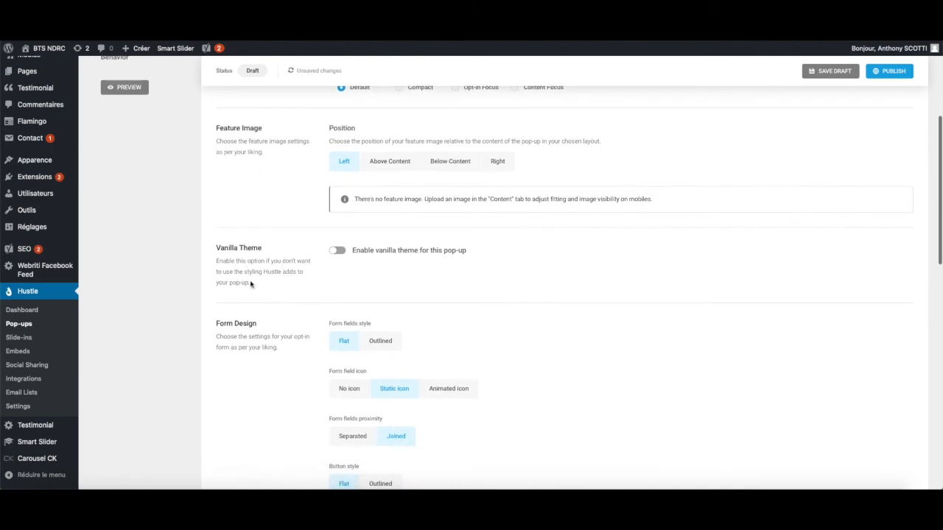
pyautogui.scroll(-1, 322, 340)
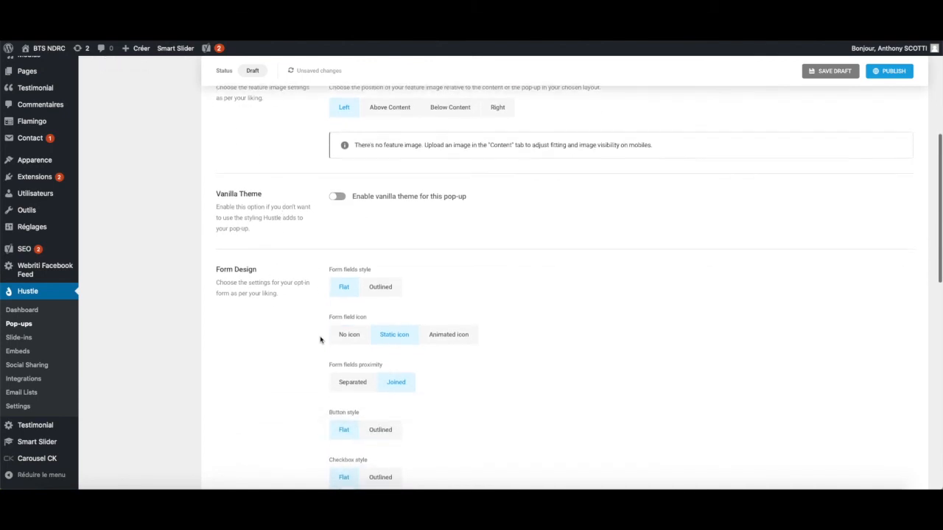
pyautogui.click(381, 291)
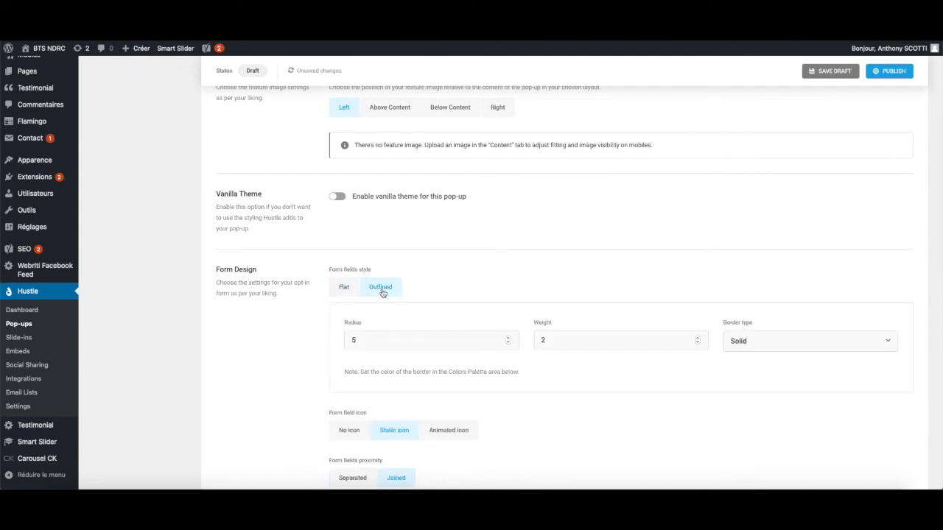
pyautogui.scroll(3, 386, 290)
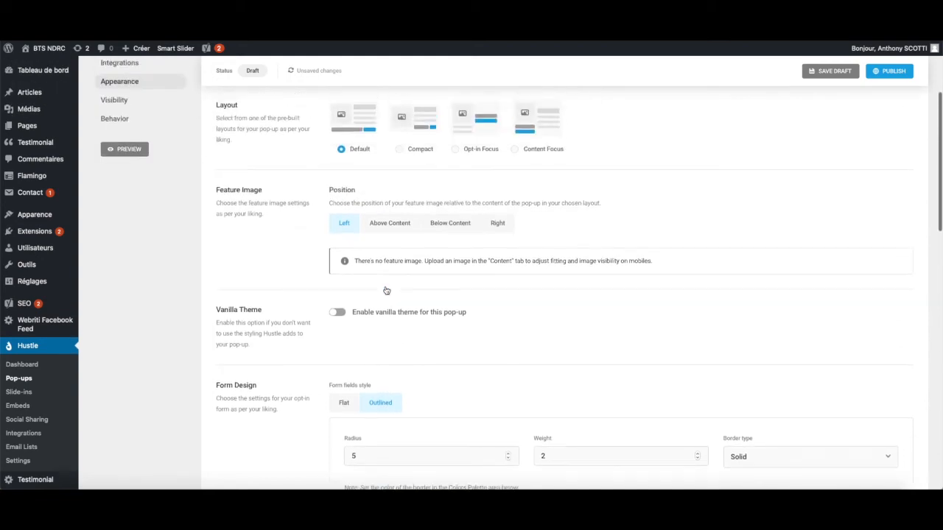
pyautogui.click(131, 156)
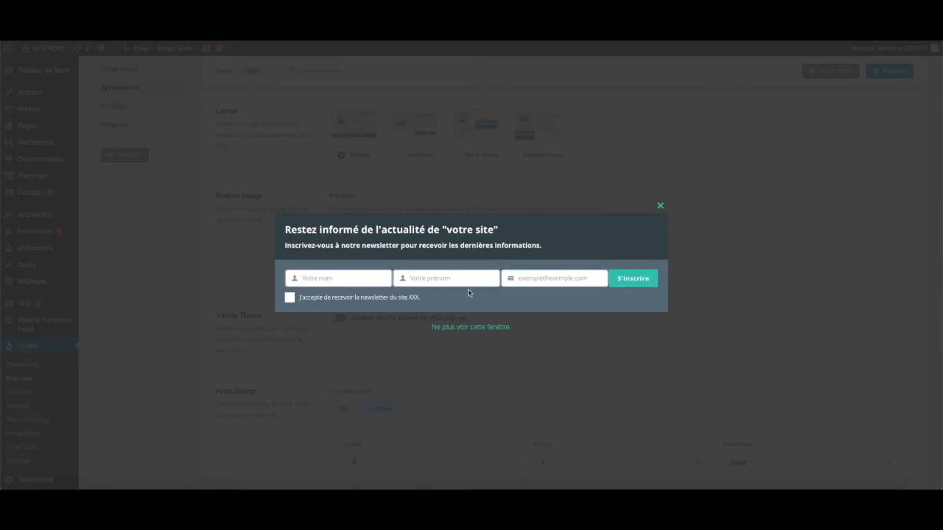
pyautogui.click(660, 205)
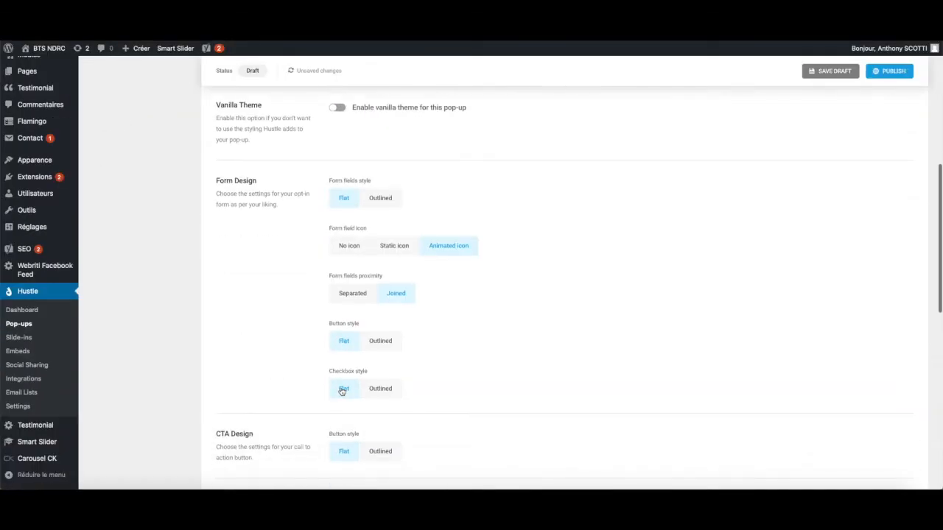
# Step: Apply the Midnight color palette to the pop-up and check it in a preview
pyautogui.scroll(-3, 342, 391)
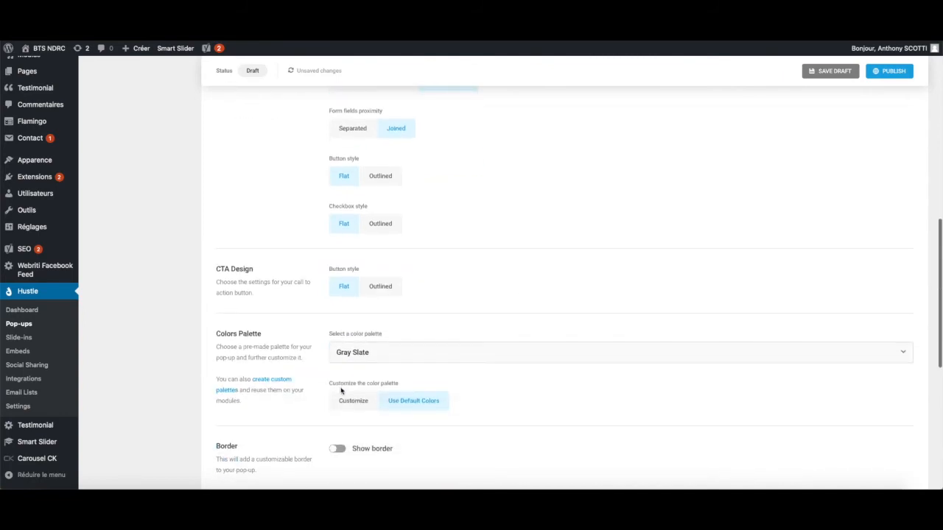
pyautogui.click(368, 356)
pyautogui.scroll(-2, 384, 412)
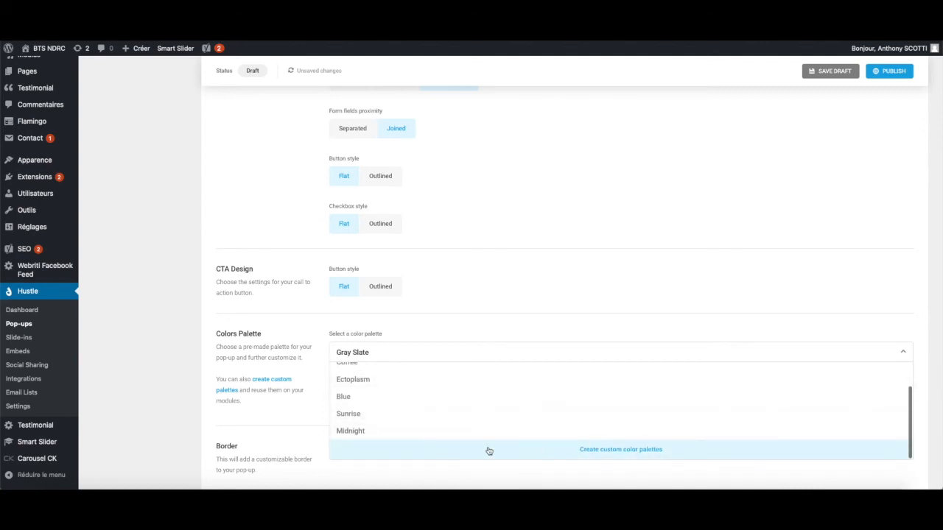
pyautogui.scroll(2, 395, 425)
pyautogui.scroll(-1, 395, 425)
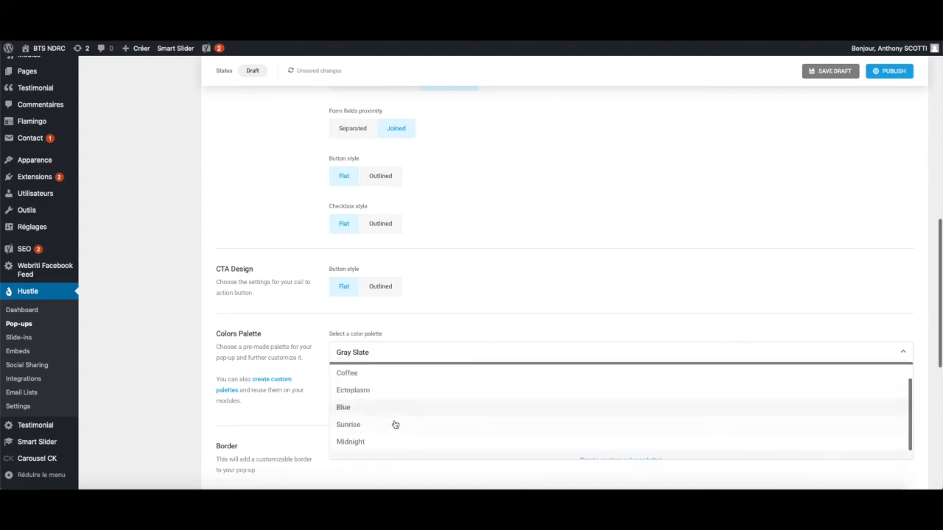
pyautogui.click(350, 442)
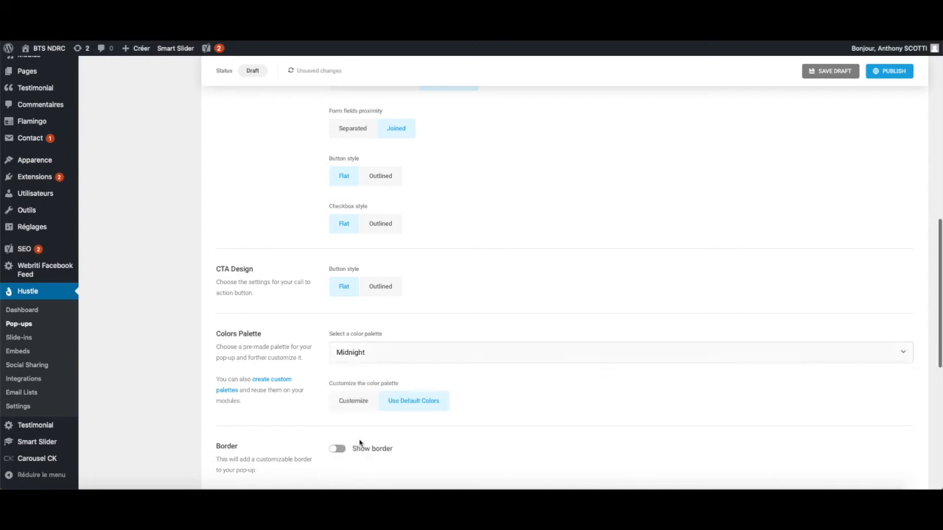
pyautogui.scroll(10, 266, 347)
pyautogui.click(125, 148)
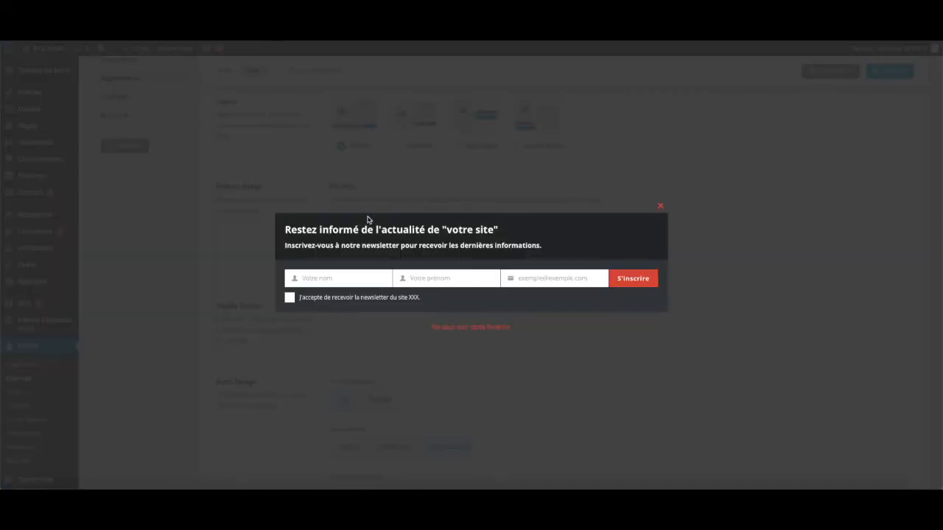
pyautogui.click(664, 204)
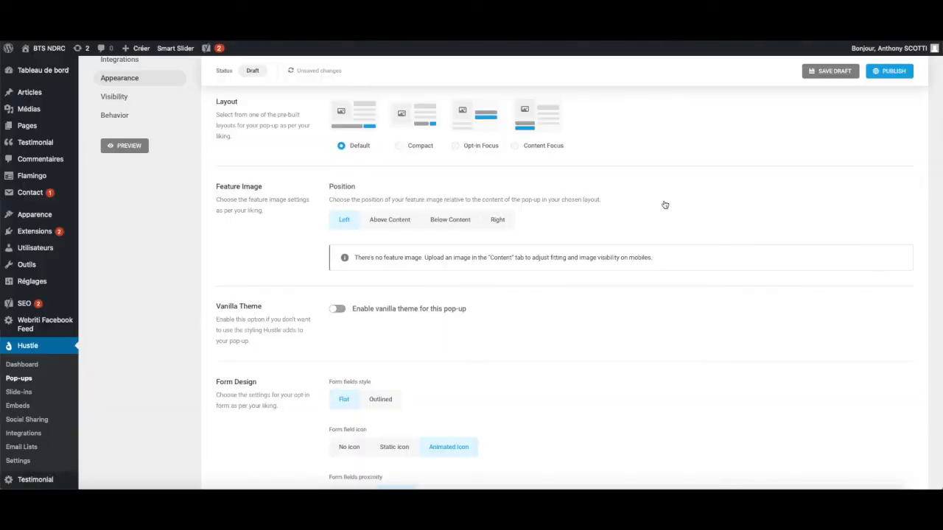
# Step: Enable the drop shadow for the pop-up, keeping its default offsets, blur, spread and color
pyautogui.scroll(-10, 494, 305)
pyautogui.scroll(-5, 495, 305)
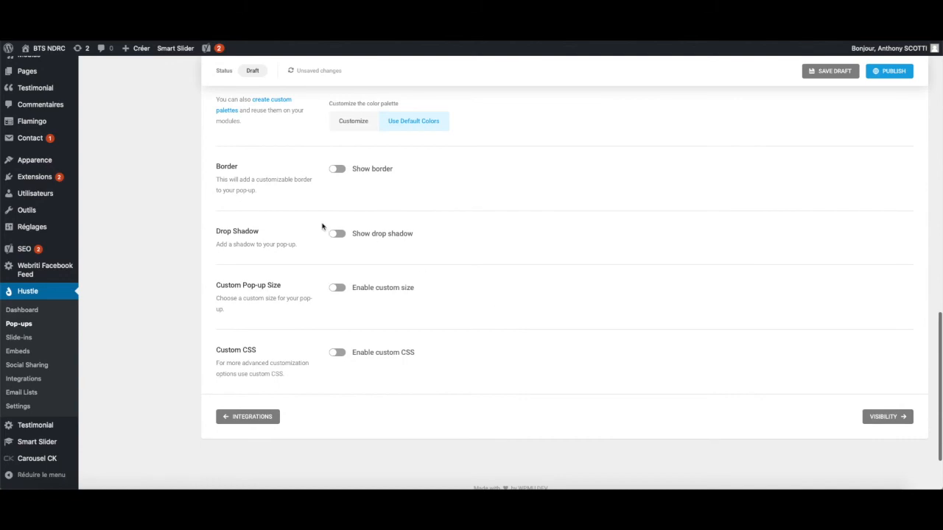
pyautogui.click(336, 234)
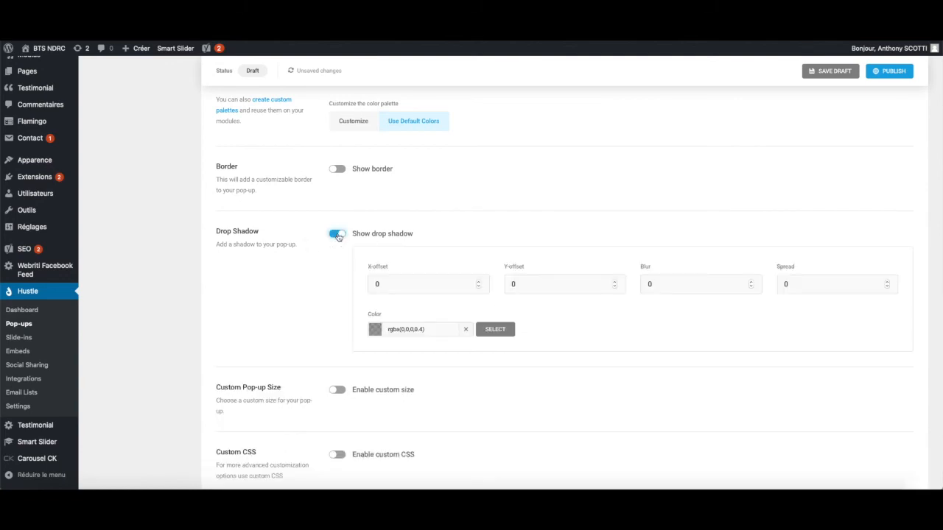
pyautogui.scroll(-3, 320, 406)
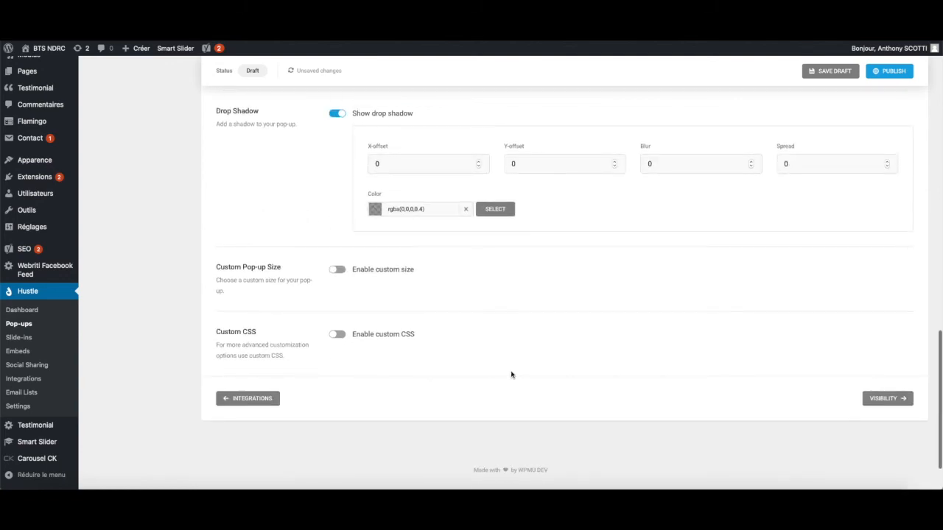
# Step: Add a Pages condition to the pop-up's visibility rules
pyautogui.click(889, 401)
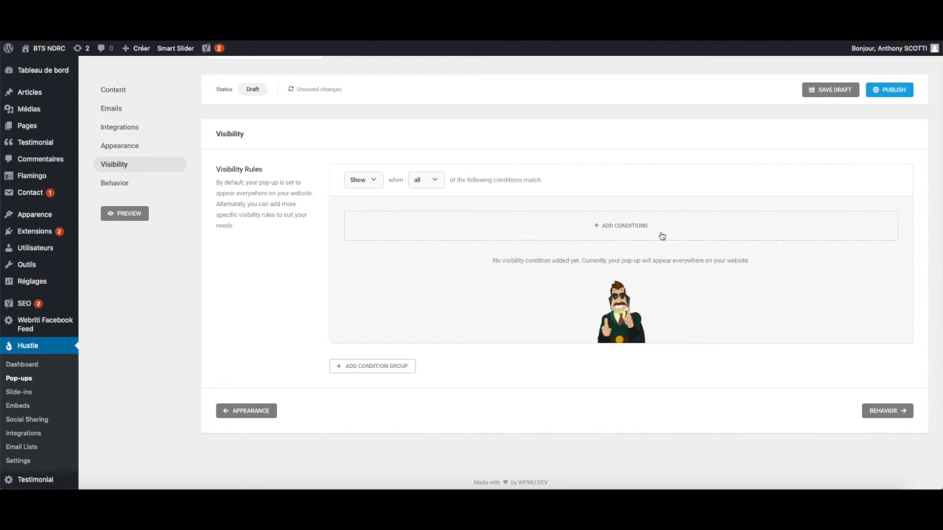
pyautogui.click(620, 231)
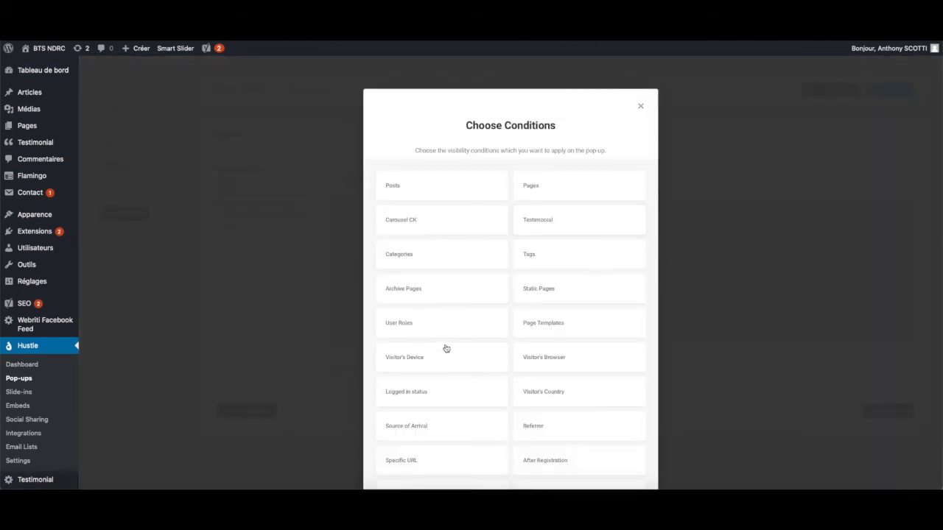
pyautogui.scroll(-2, 529, 319)
pyautogui.scroll(1, 529, 319)
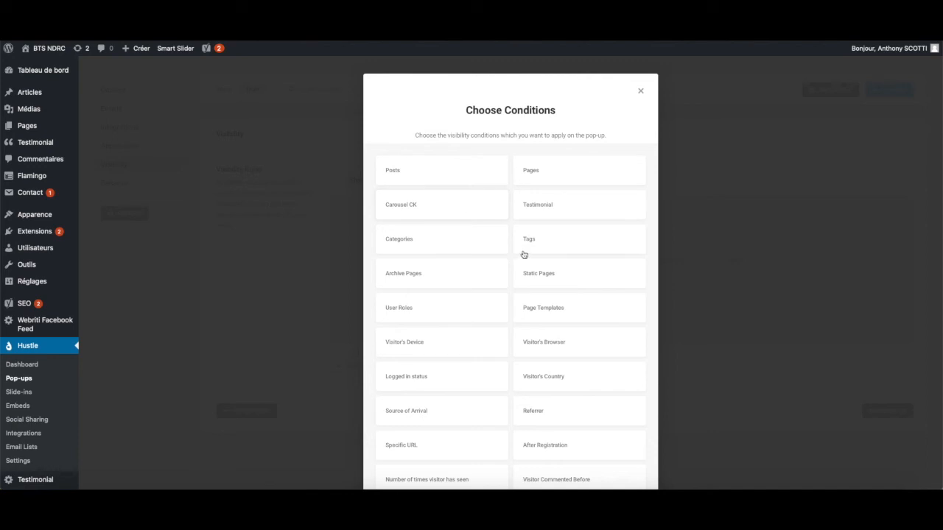
pyautogui.click(548, 179)
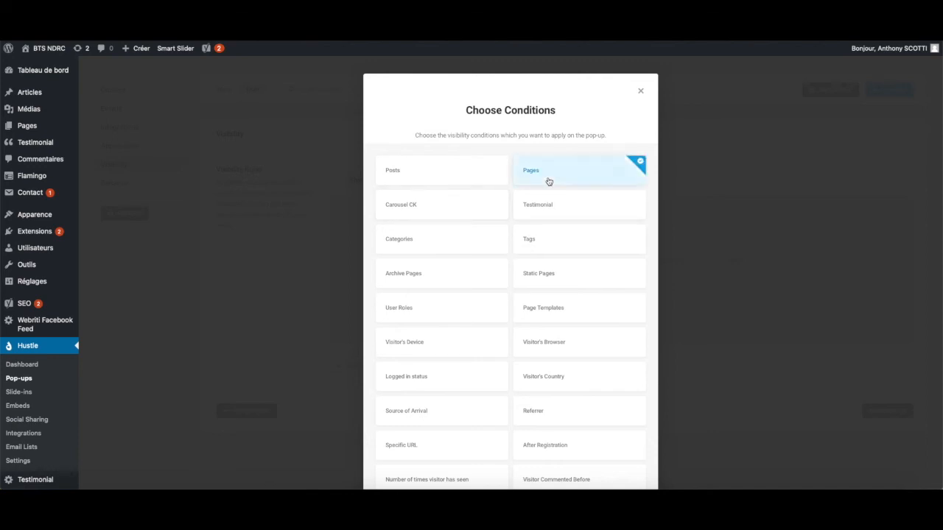
pyautogui.scroll(-2, 582, 404)
pyautogui.click(601, 464)
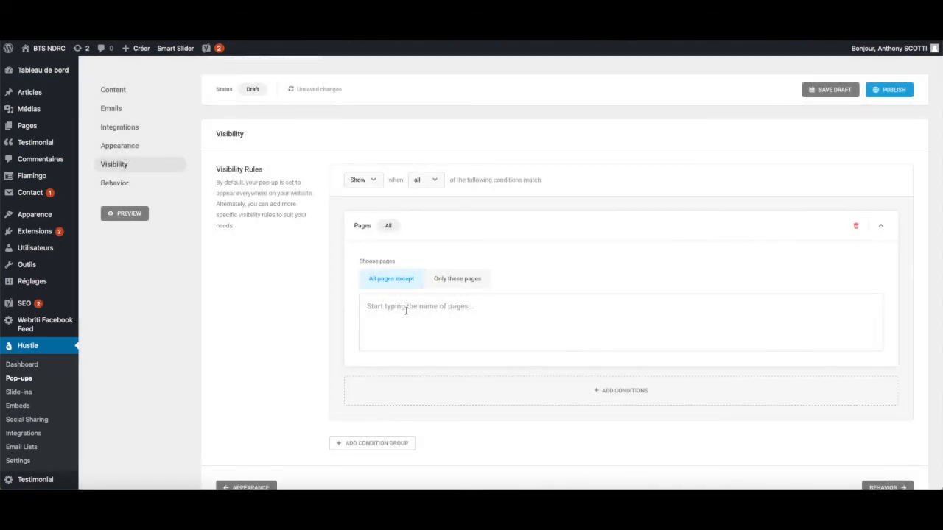
# Step: Restrict the Pages visibility condition to only the Accueil page
pyautogui.click(405, 311)
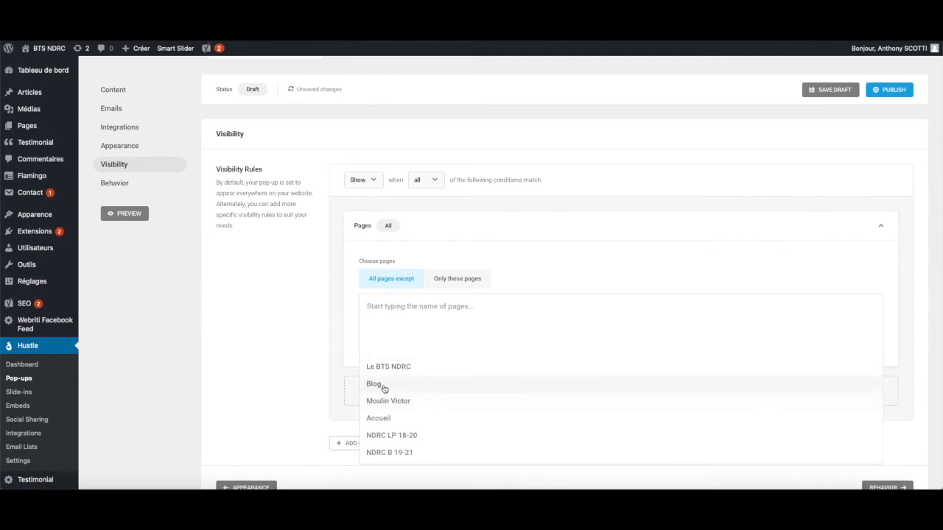
pyautogui.click(407, 334)
pyautogui.click(445, 278)
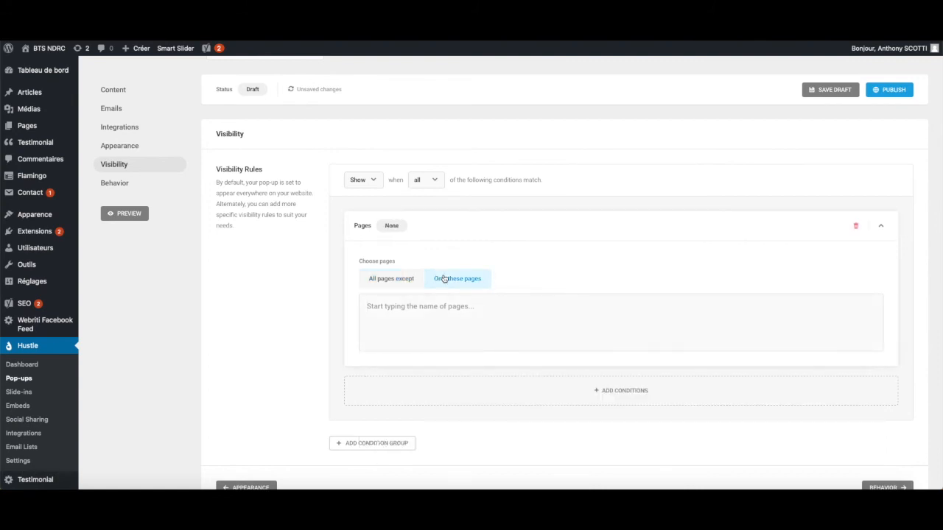
pyautogui.click(415, 309)
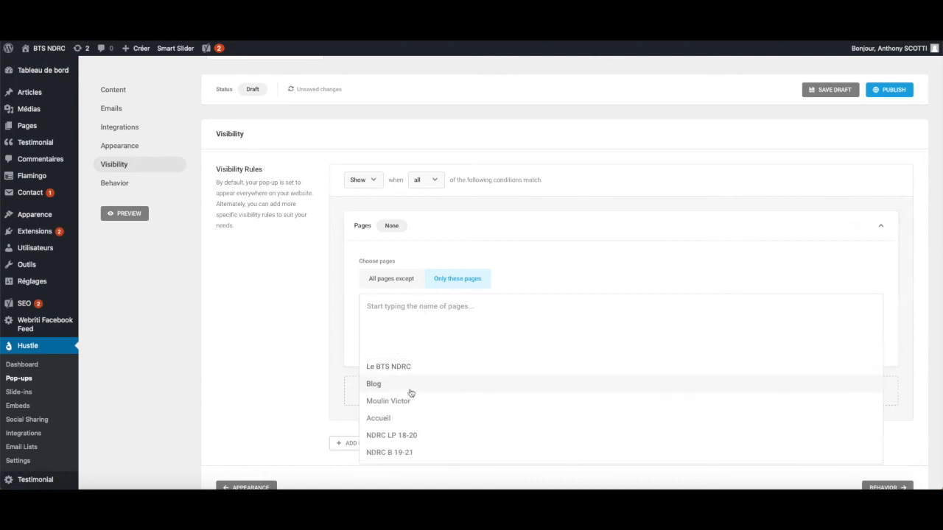
pyautogui.click(405, 418)
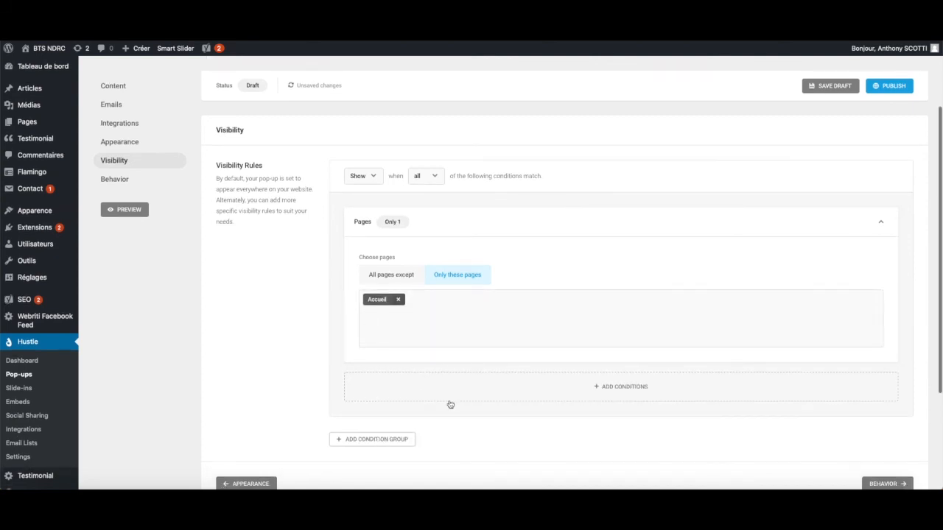
pyautogui.scroll(-1, 844, 437)
# Step: Set the pop-up's time trigger delay to 5 seconds in the behavior settings
pyautogui.click(881, 441)
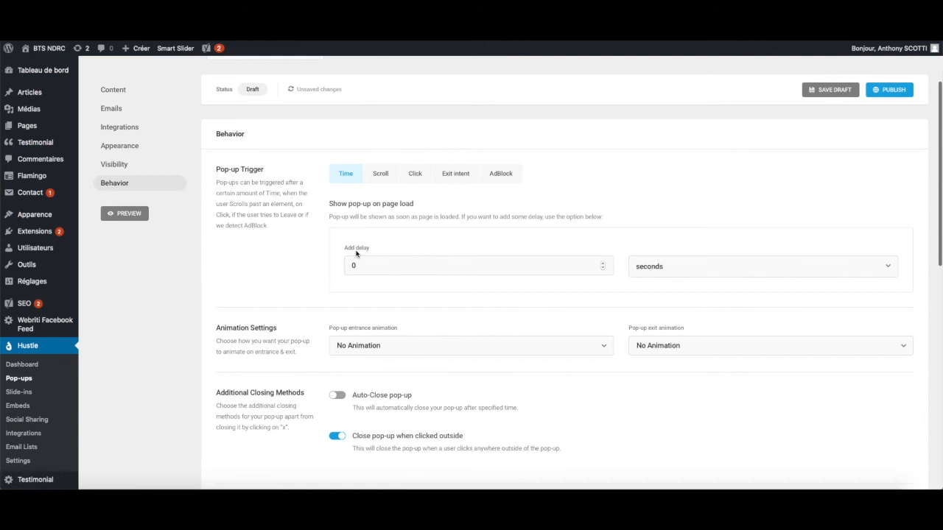
pyautogui.scroll(-1, 356, 254)
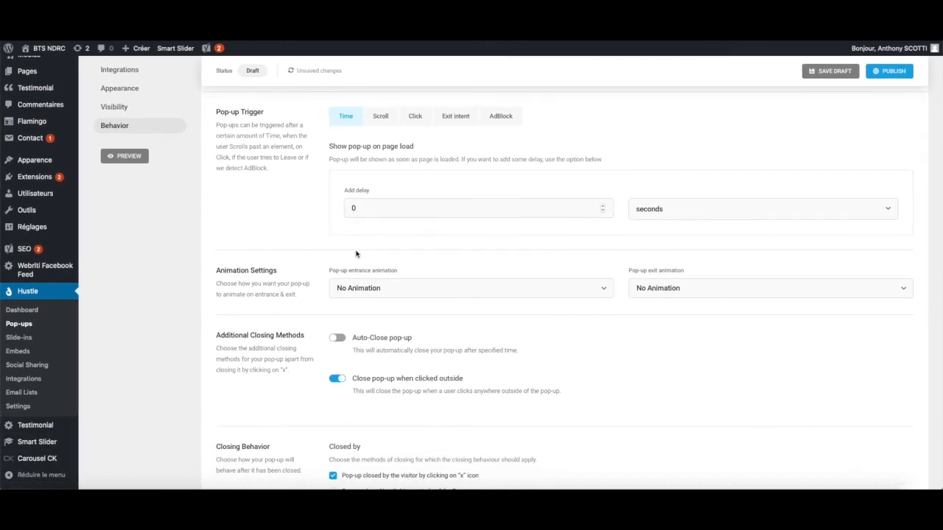
pyautogui.doubleClick(377, 208)
# Step: Try the Fade In entrance animation and check it in a preview of the pop-up
pyautogui.click(395, 296)
pyautogui.scroll(-1, 391, 366)
pyautogui.scroll(-1, 390, 366)
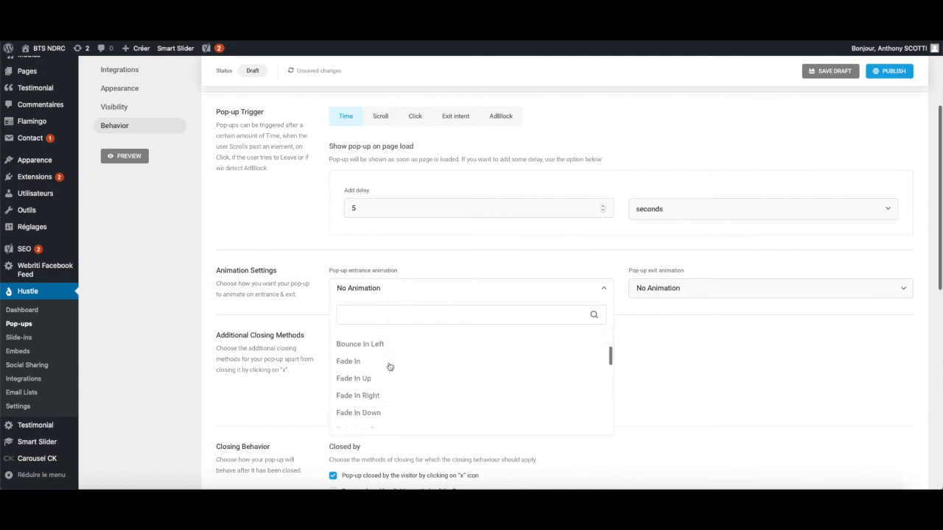
pyautogui.click(372, 364)
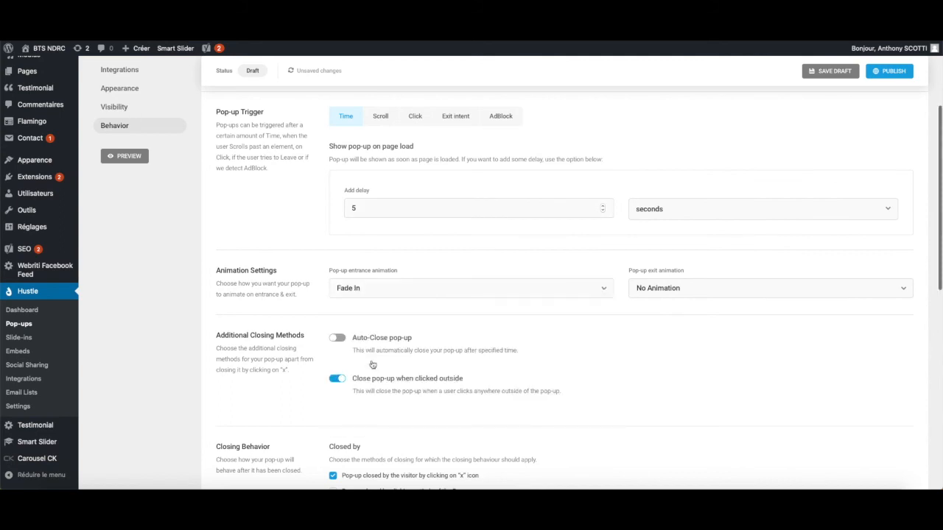
pyautogui.click(143, 160)
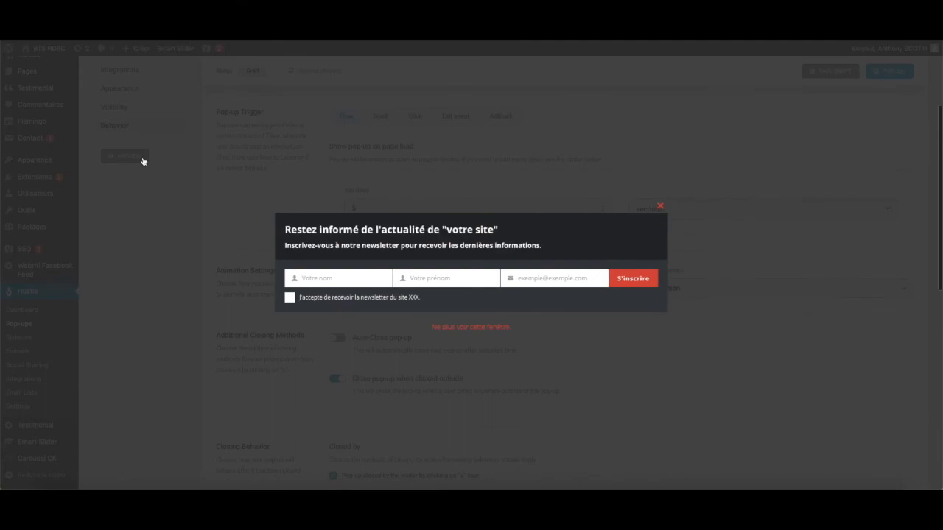
pyautogui.click(662, 207)
# Step: Set the pop-up's entrance animation to Bounce In and check it in a preview
pyautogui.click(391, 301)
pyautogui.scroll(1, 372, 442)
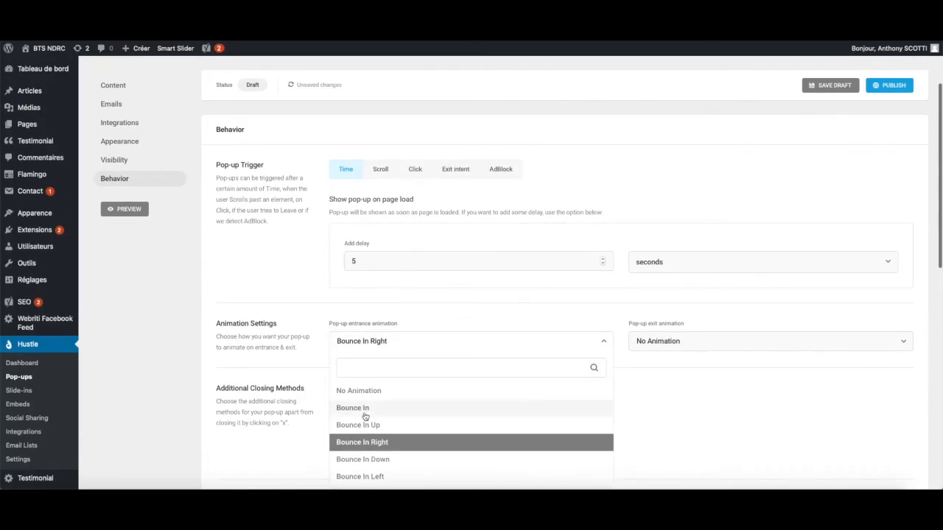
pyautogui.click(366, 410)
pyautogui.click(131, 212)
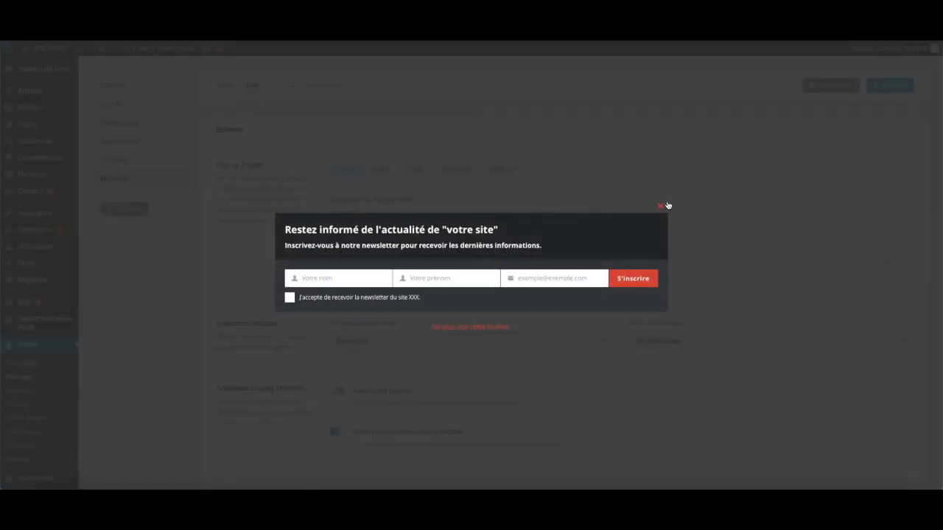
pyautogui.click(661, 206)
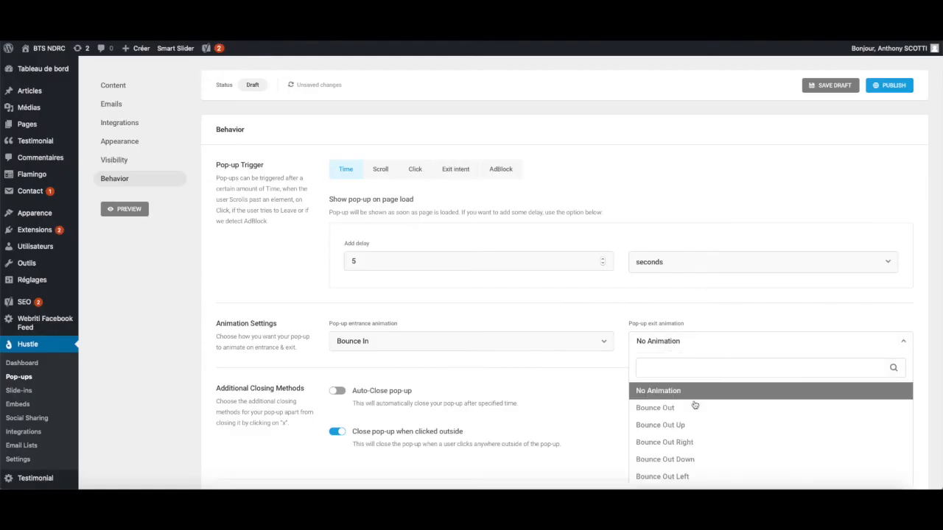
# Step: Try the Bounce Out Up exit animation in a preview and set the exit animation to Bounce Out
pyautogui.scroll(-2, 694, 405)
pyautogui.scroll(2, 694, 405)
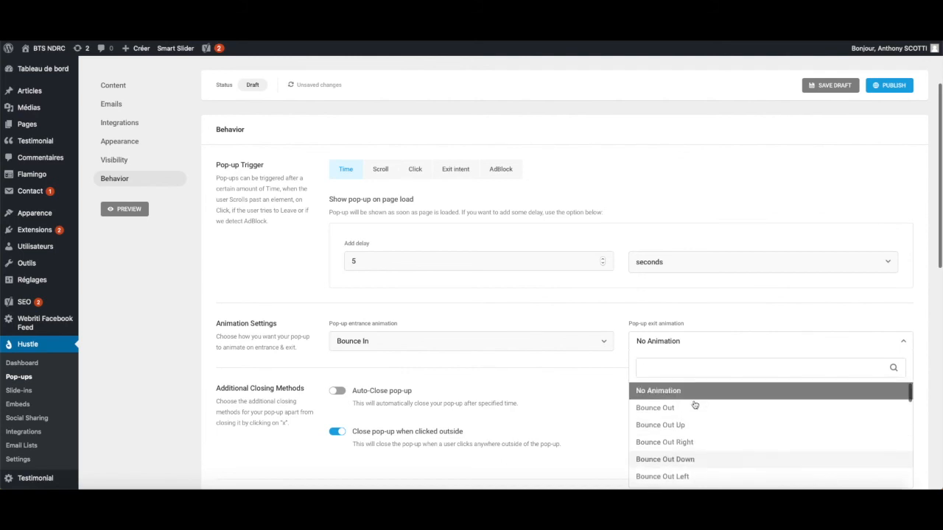
pyautogui.click(687, 437)
pyautogui.click(124, 209)
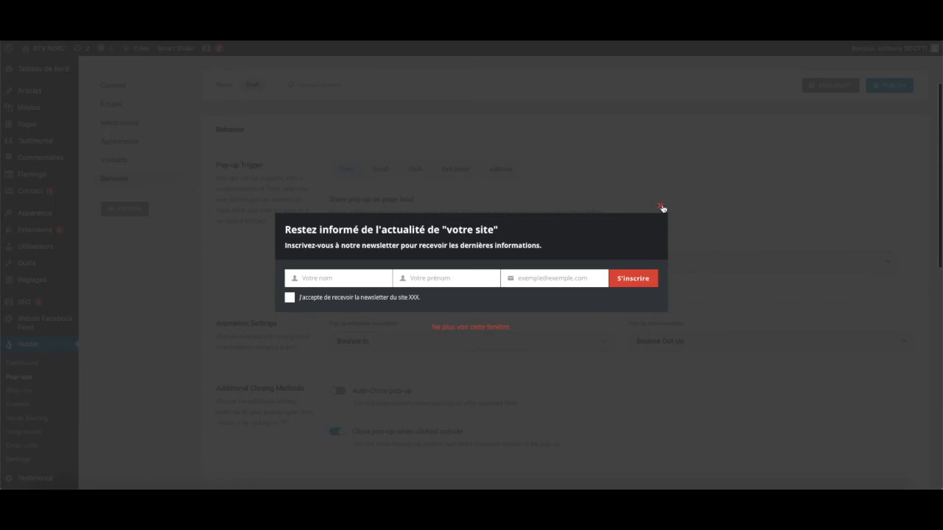
pyautogui.click(656, 208)
# Step: Publish the pop-up, keeping the default closing methods, closing behavior and additional settings
pyautogui.scroll(-3, 523, 394)
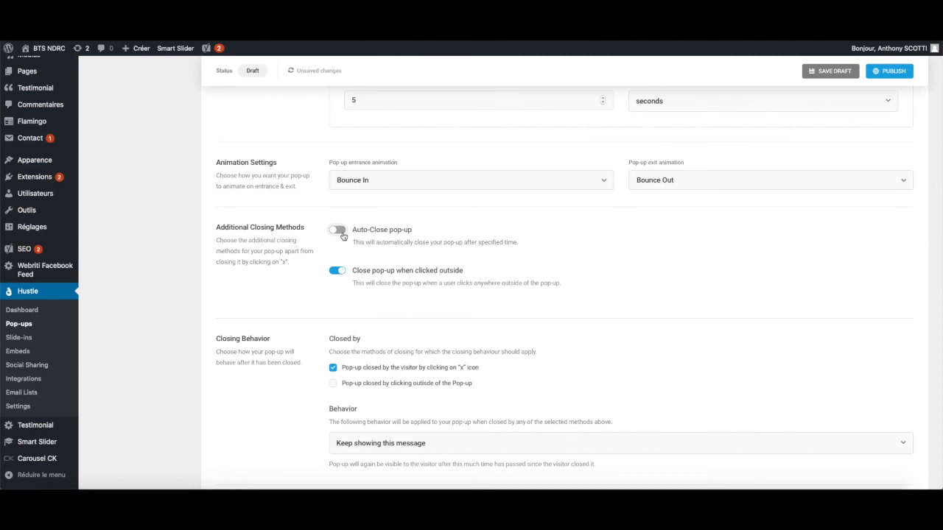
pyautogui.scroll(-1, 375, 287)
pyautogui.scroll(-3, 375, 284)
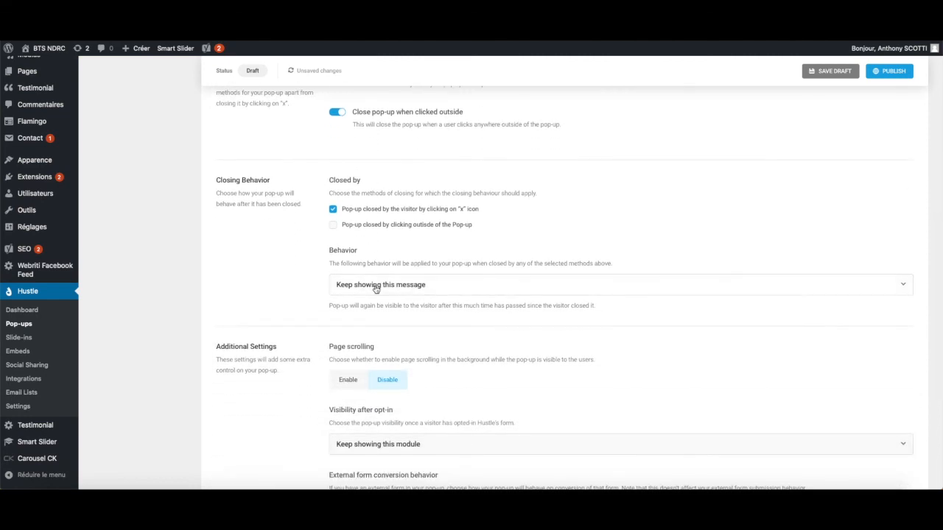
pyautogui.scroll(-2, 374, 289)
pyautogui.scroll(-2, 375, 289)
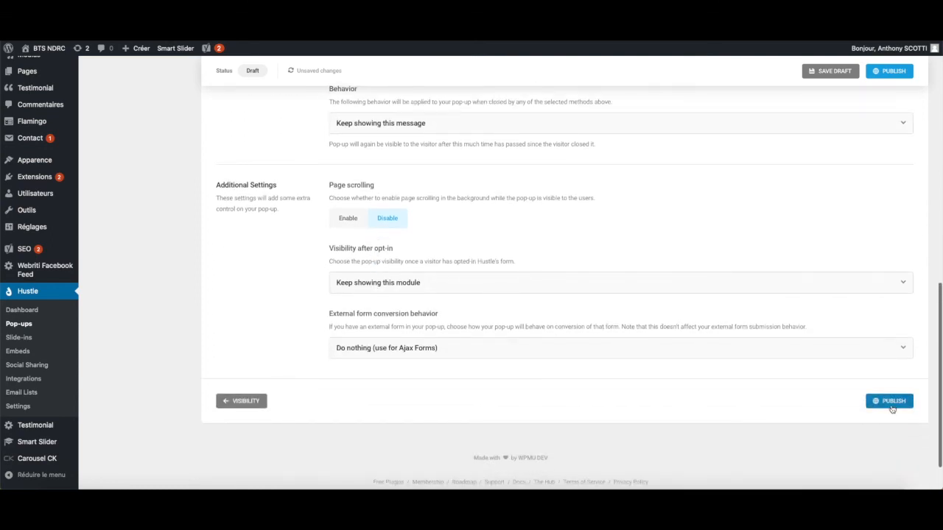
pyautogui.click(890, 405)
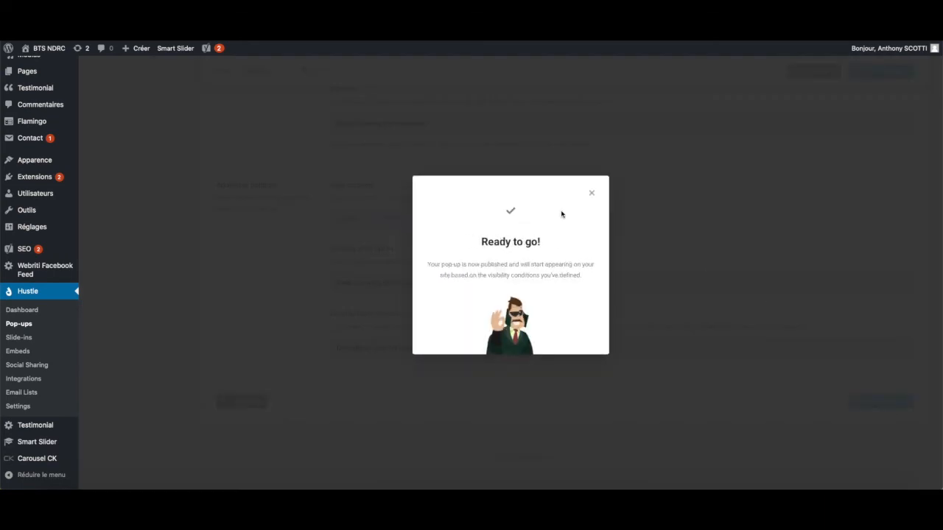
pyautogui.click(591, 194)
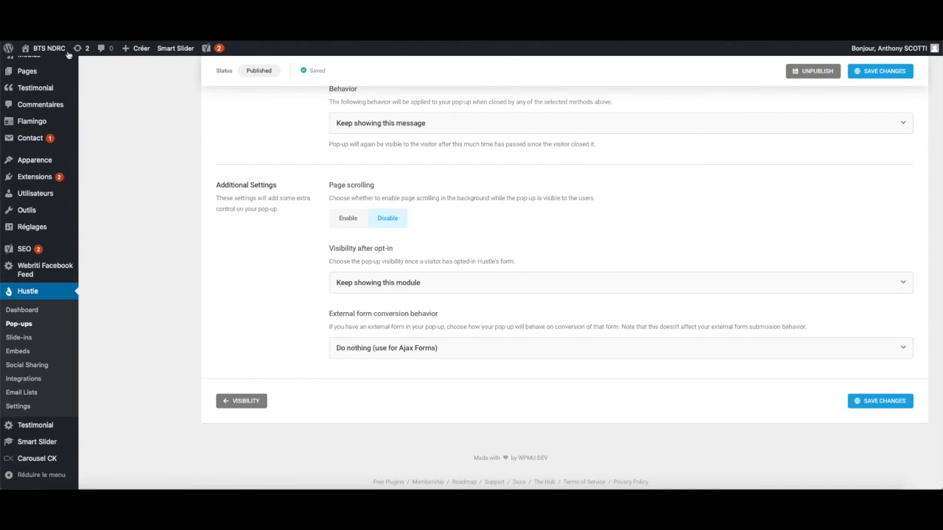
# Step: On the live home page, enter "test" as name and first name plus a test e-mail, and try submitting the pop-up form without consent
pyautogui.moveTo(55, 53)
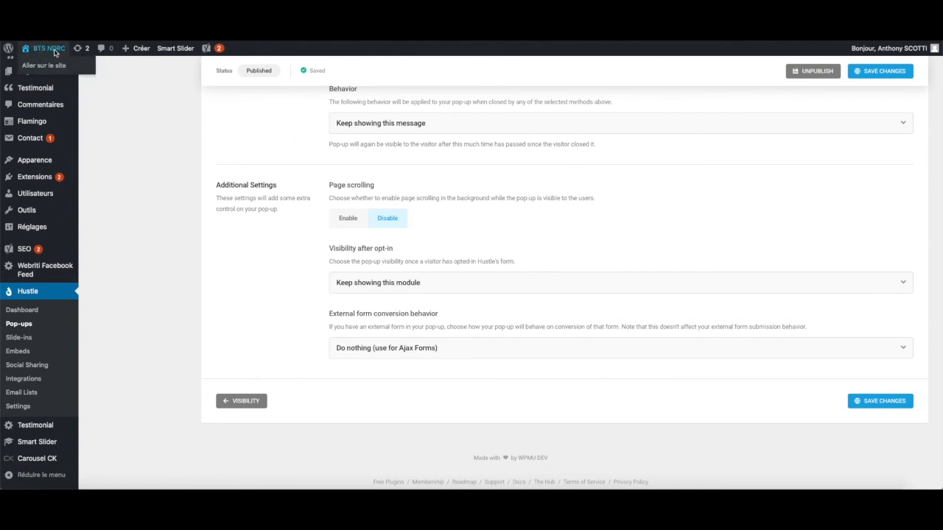
pyautogui.click(54, 53)
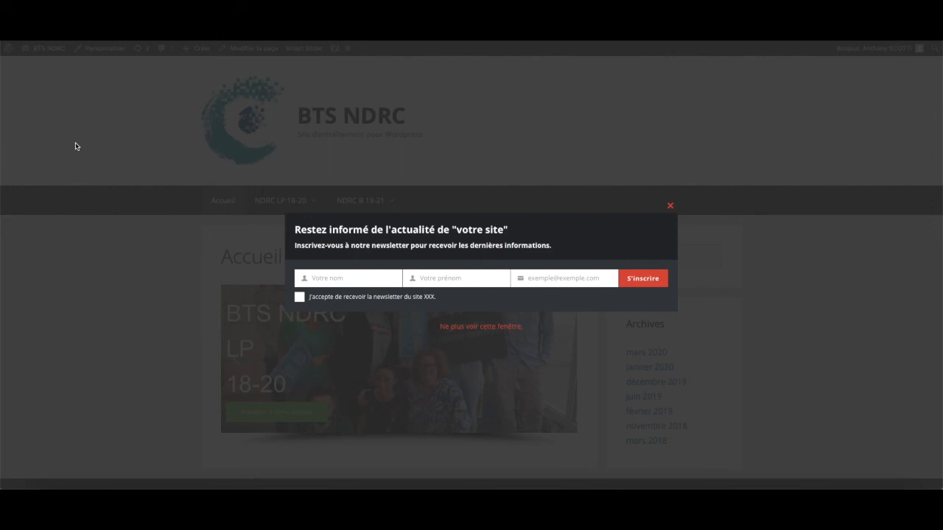
pyautogui.click(349, 282)
pyautogui.press('Tab')
pyautogui.write('test')
pyautogui.press('Tab')
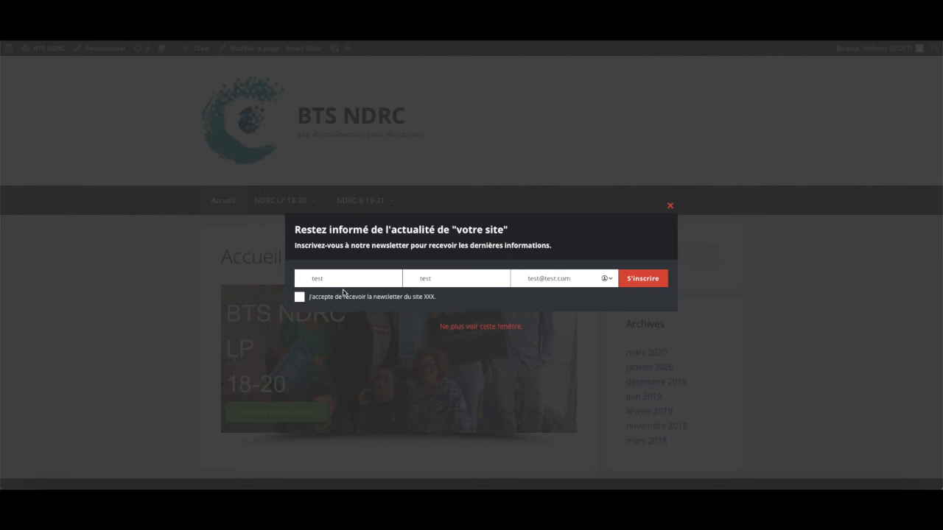
pyautogui.click(623, 283)
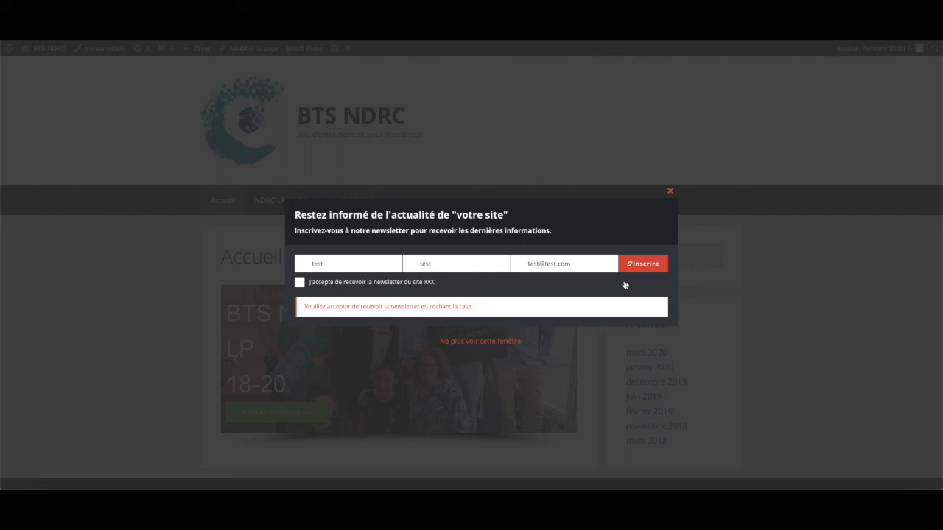
# Step: Accept receiving the newsletter, submit the pop-up form again and close the thank-you message
pyautogui.click(304, 284)
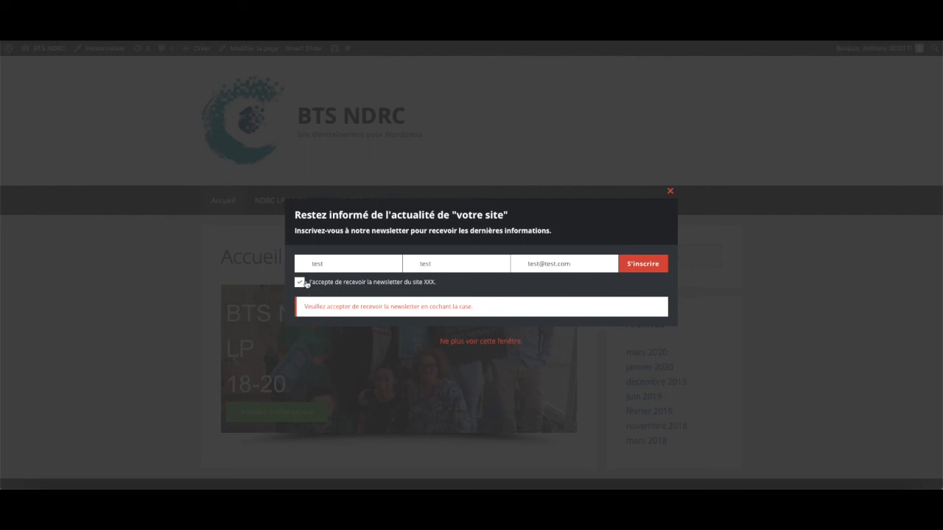
pyautogui.click(632, 269)
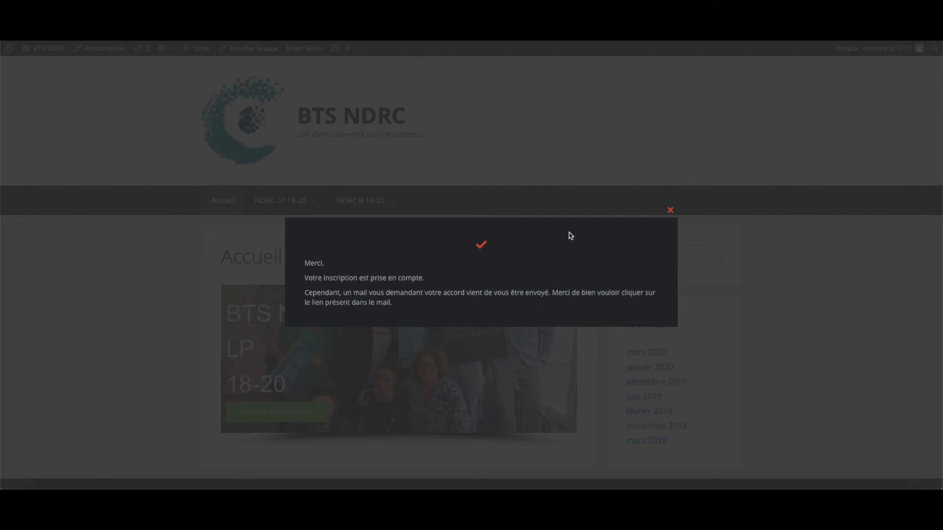
pyautogui.click(670, 212)
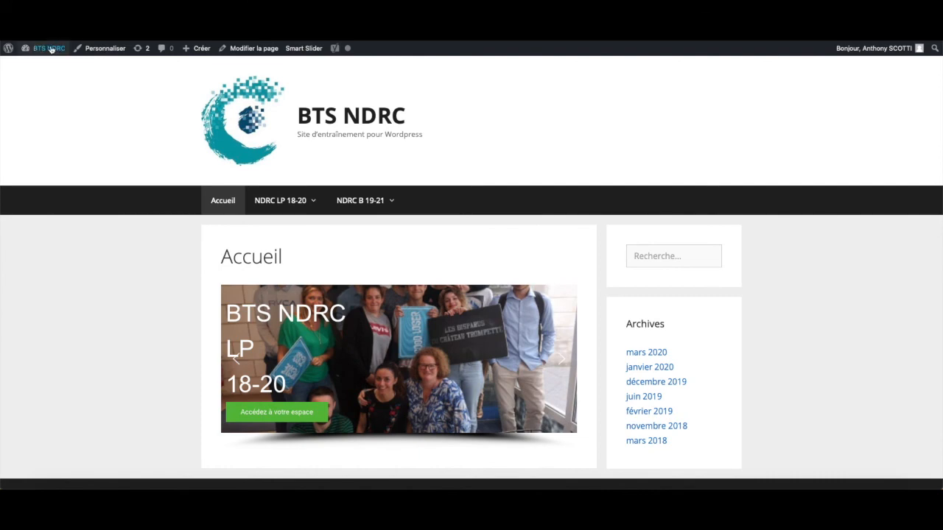
# Step: Show the Hustle email list of the Newsletter pop-up and examine the details of the test submission
pyautogui.click(30, 48)
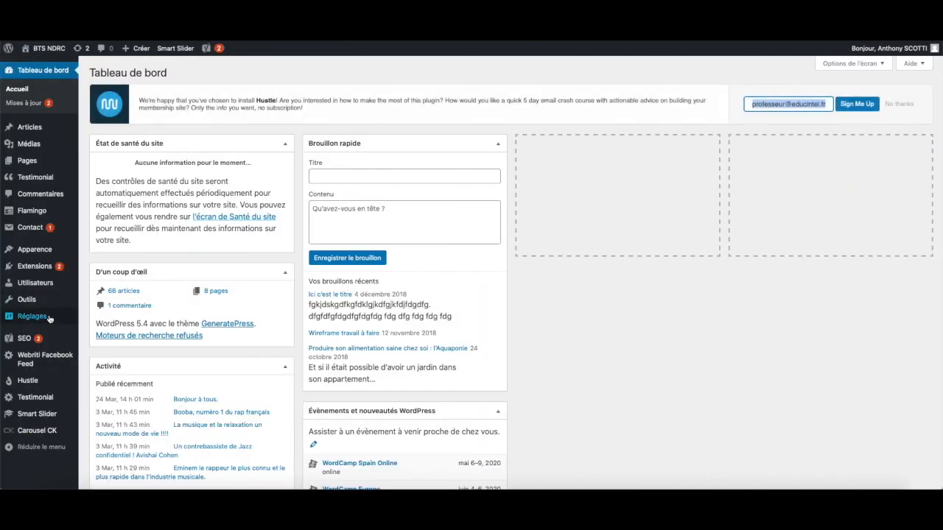
pyautogui.moveTo(56, 344)
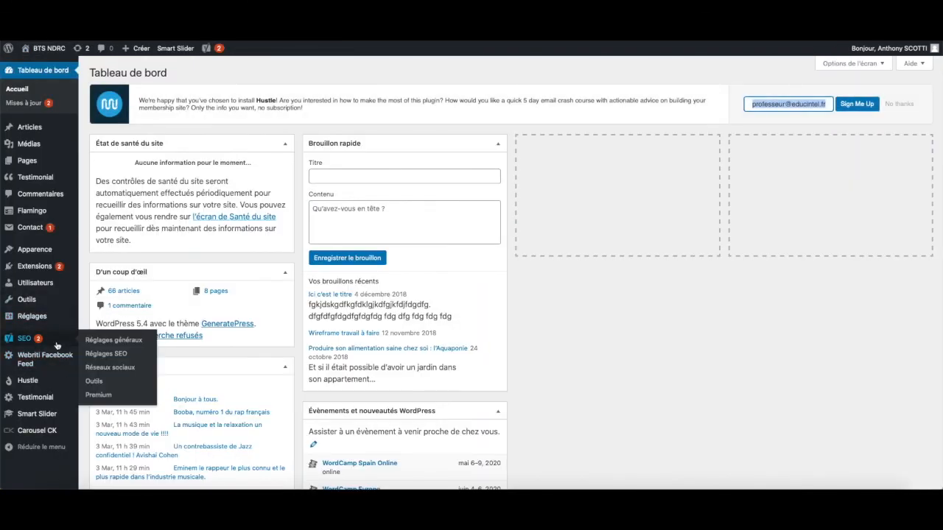
pyautogui.moveTo(26, 388)
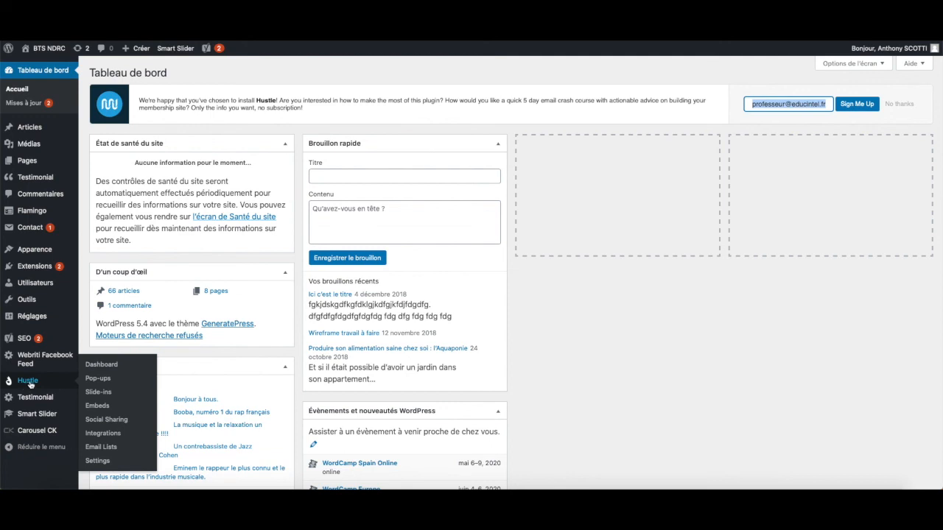
pyautogui.click(100, 447)
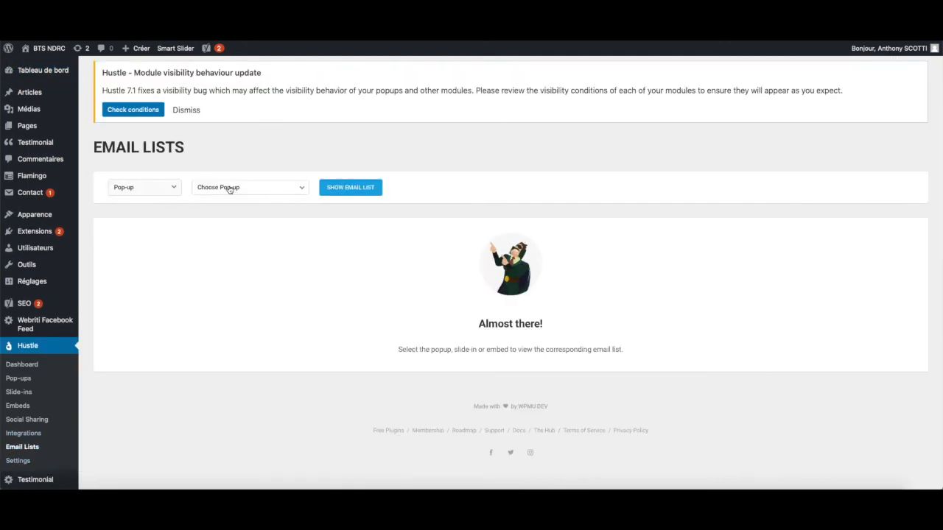
pyautogui.click(230, 189)
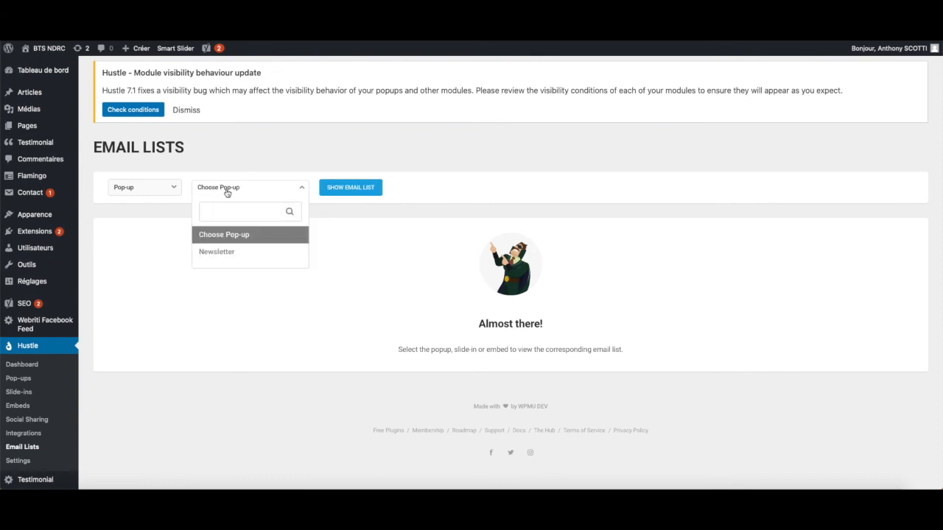
pyautogui.click(227, 252)
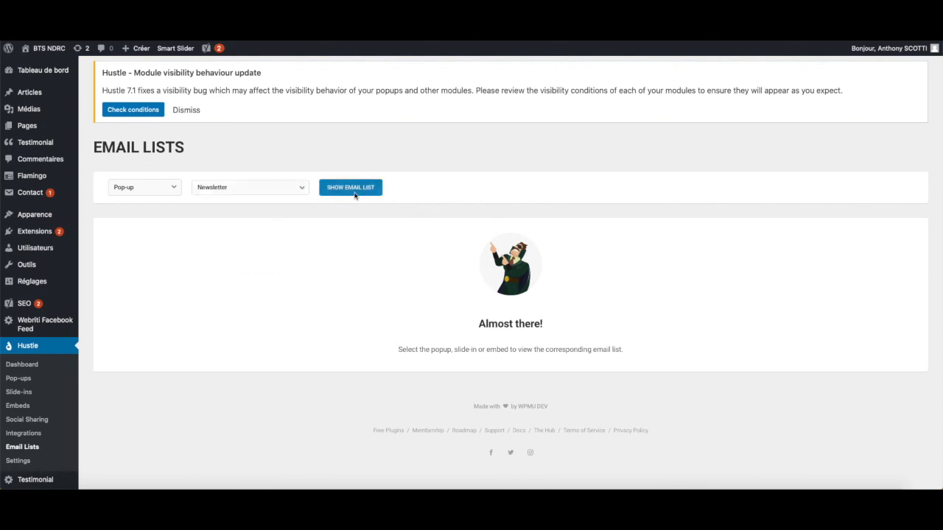
pyautogui.click(354, 195)
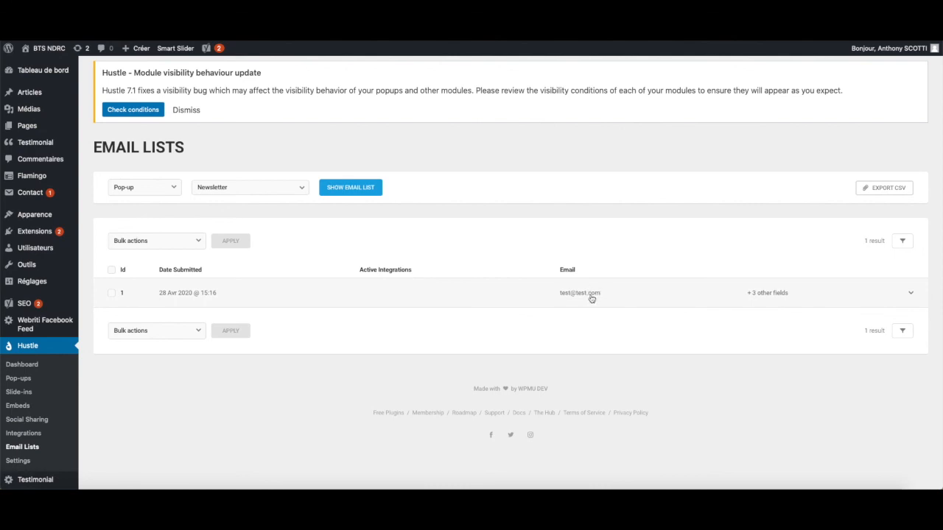
pyautogui.click(769, 296)
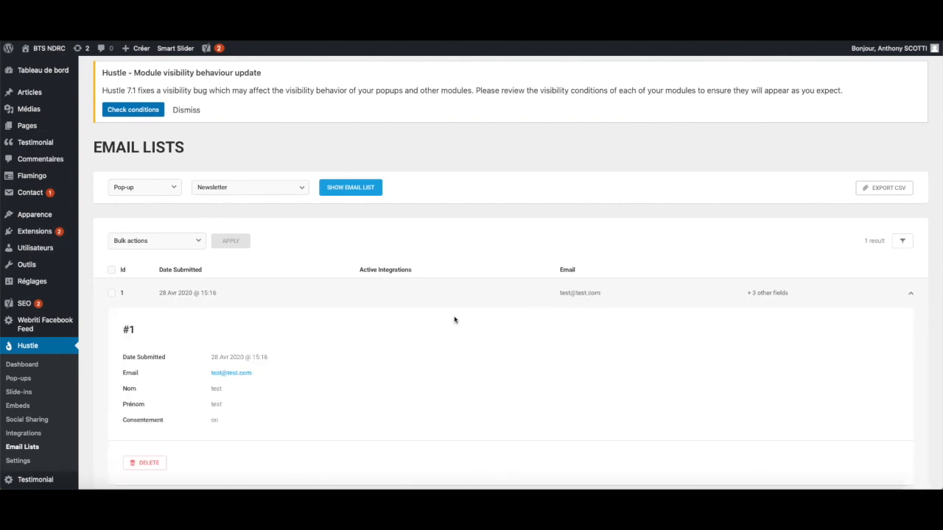